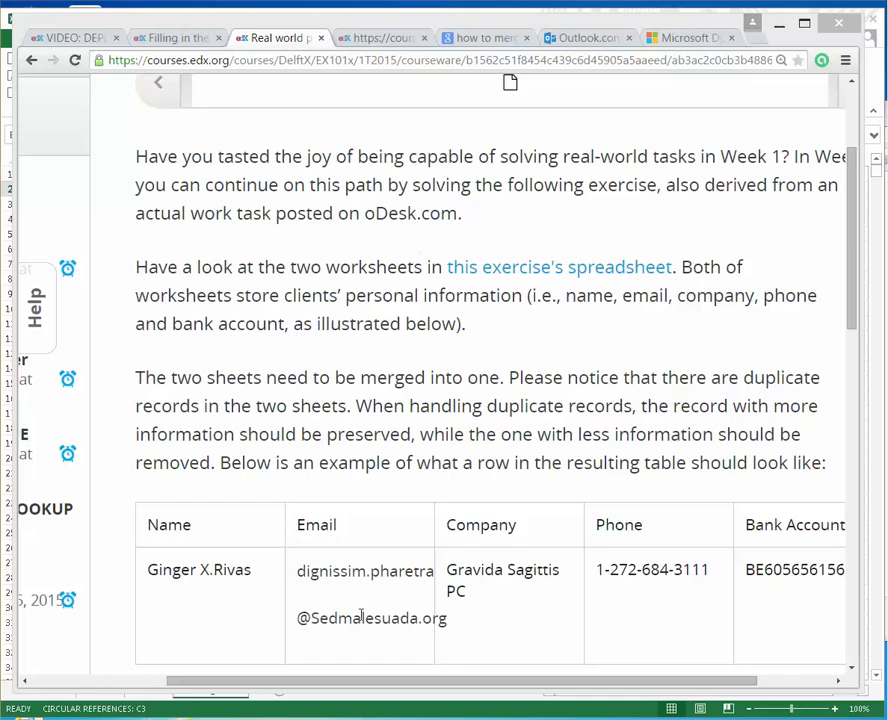
# Bring the Exercise_Data_Week_2 workbook with Sheet1's client data to the front
pyautogui.click(88, 703)
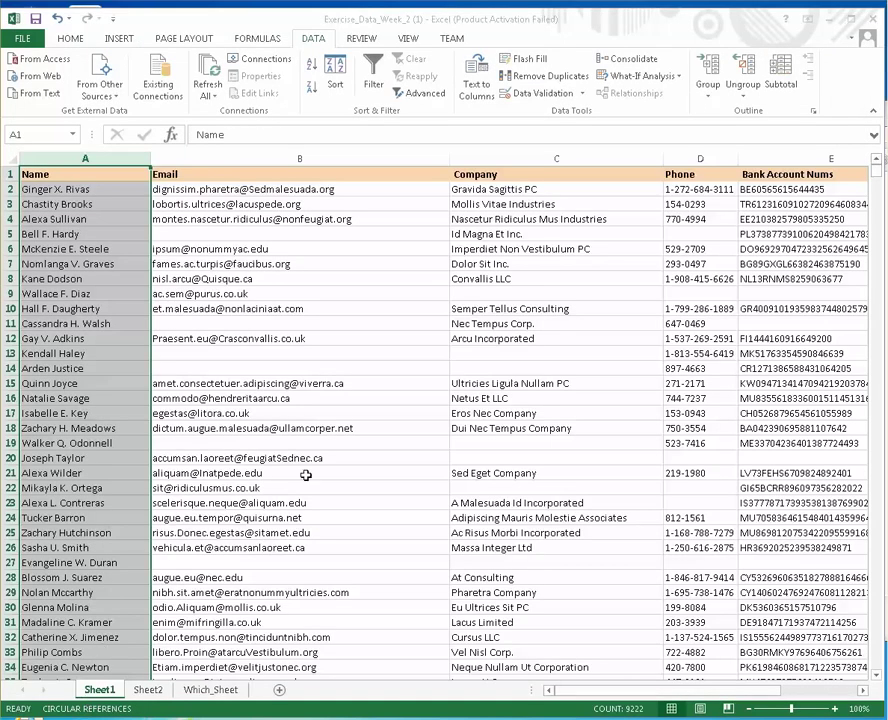
# Compare the client data on Sheet1, Sheet2 and Which_Sheet
pyautogui.click(148, 689)
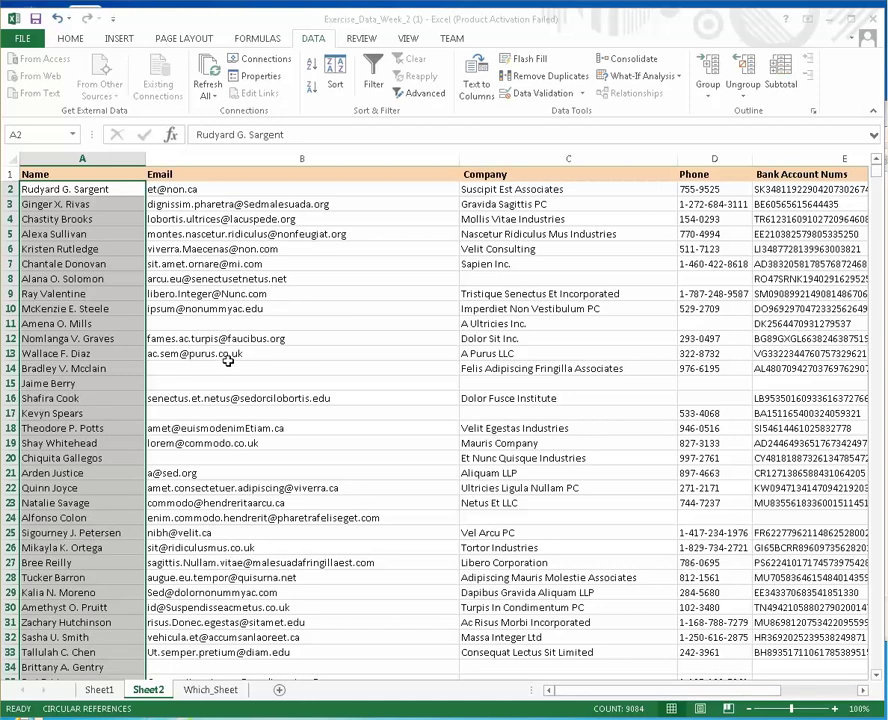
pyautogui.click(208, 690)
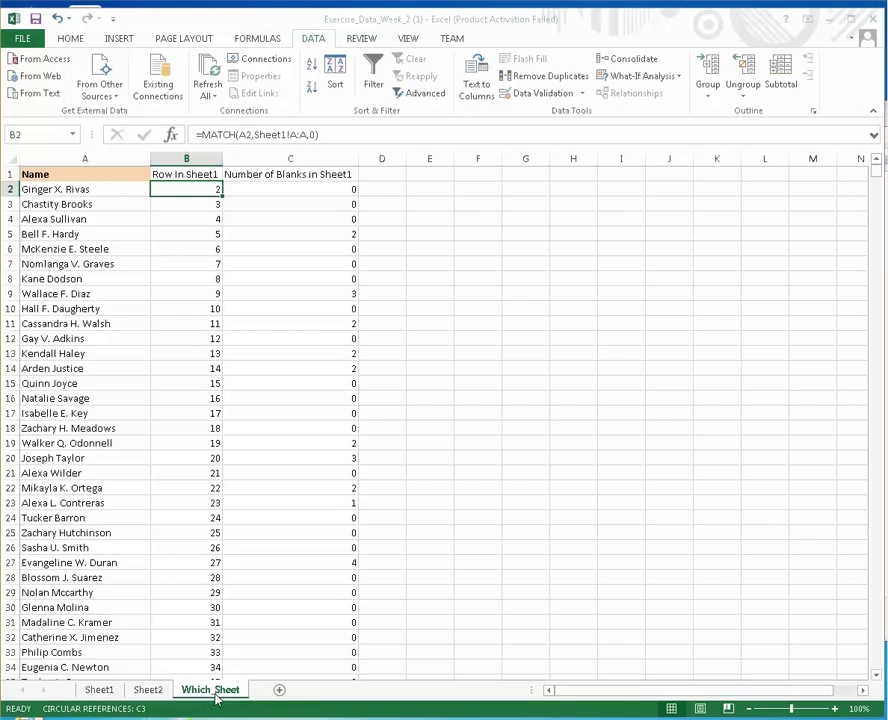
pyautogui.click(102, 698)
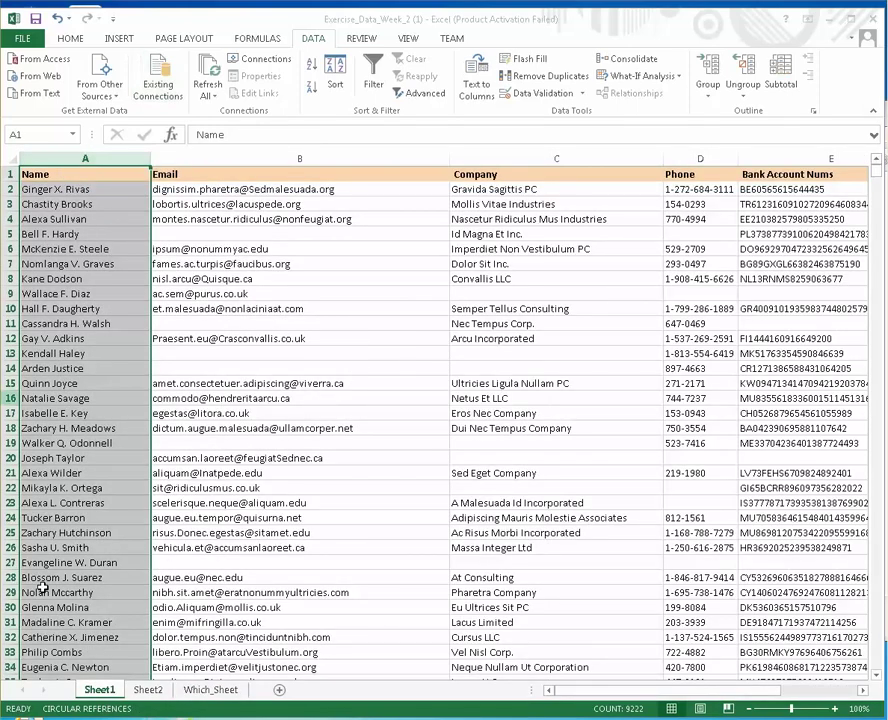
pyautogui.click(228, 689)
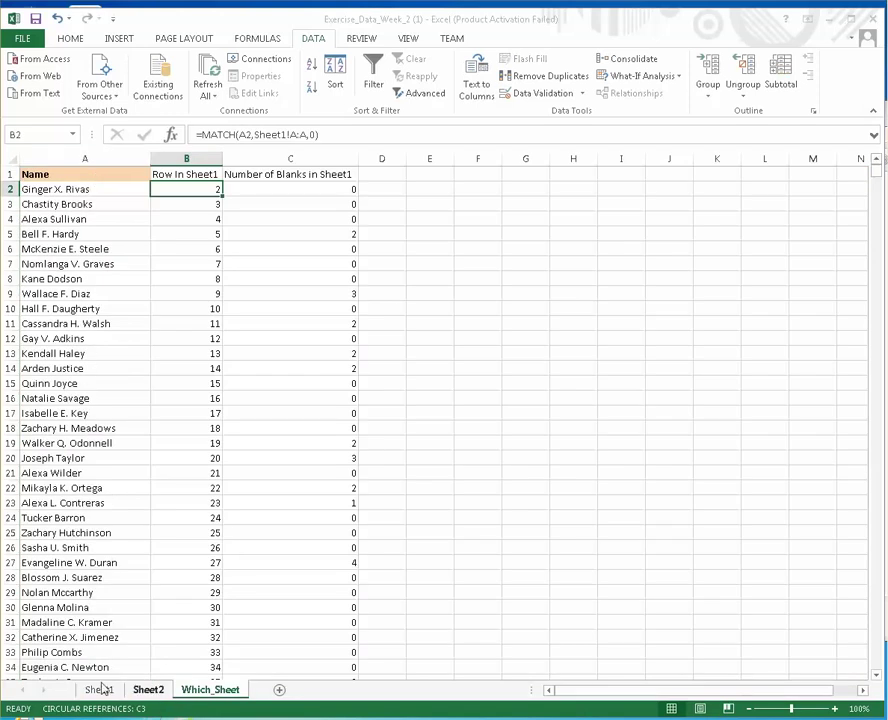
pyautogui.click(148, 689)
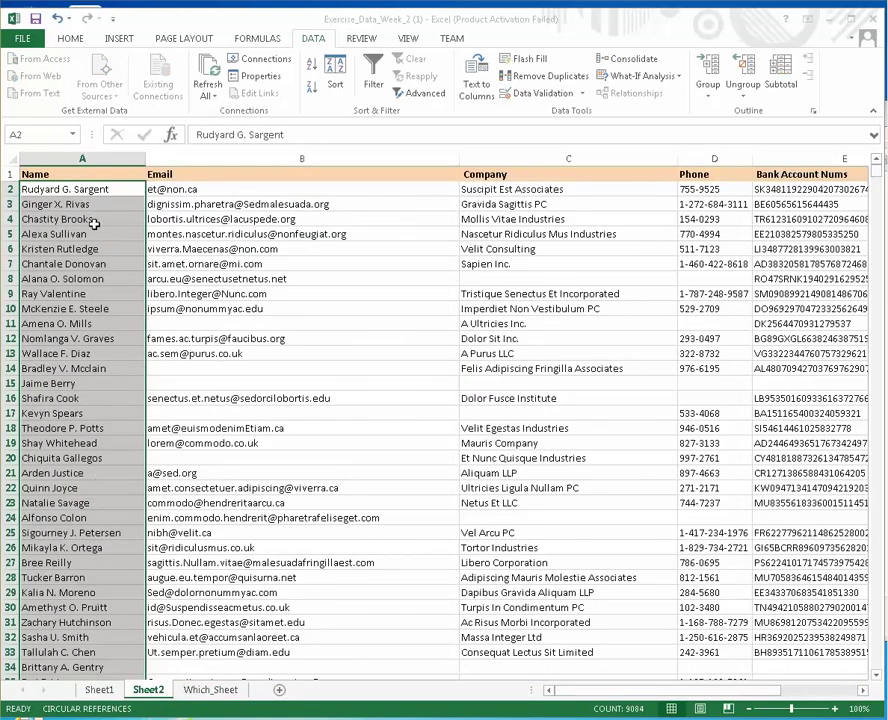
pyautogui.click(217, 690)
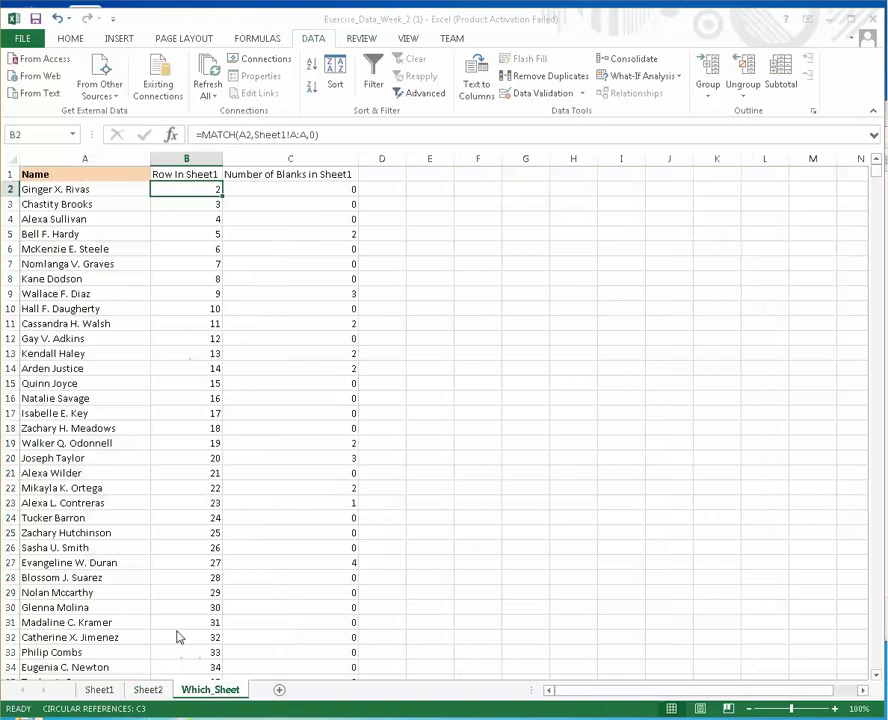
# Inspect Which_Sheet's Name column, the B2 MATCH formula and the C2 blank-count formula
pyautogui.click(80, 156)
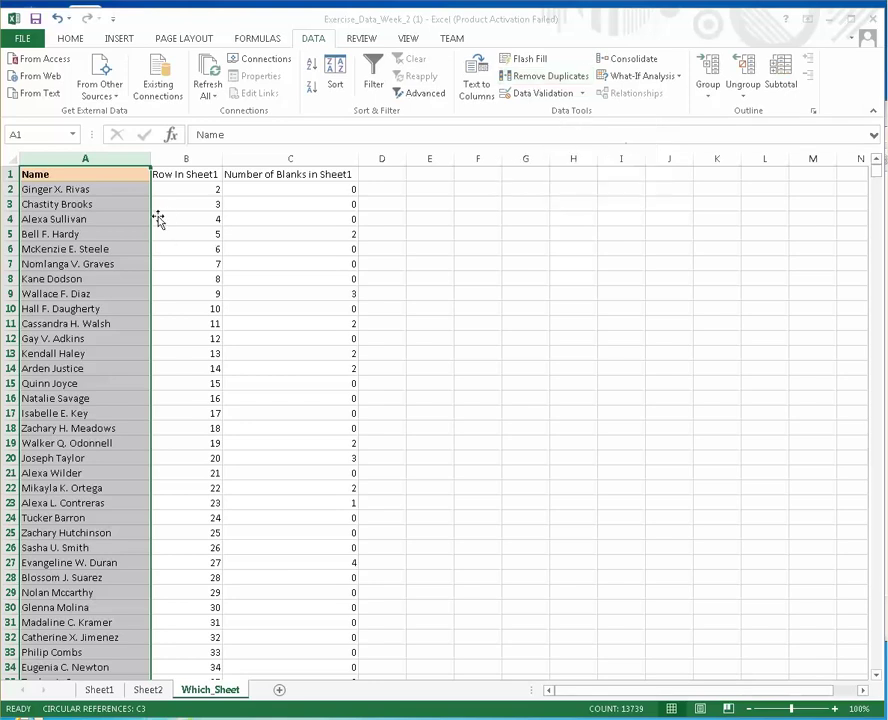
pyautogui.click(105, 191)
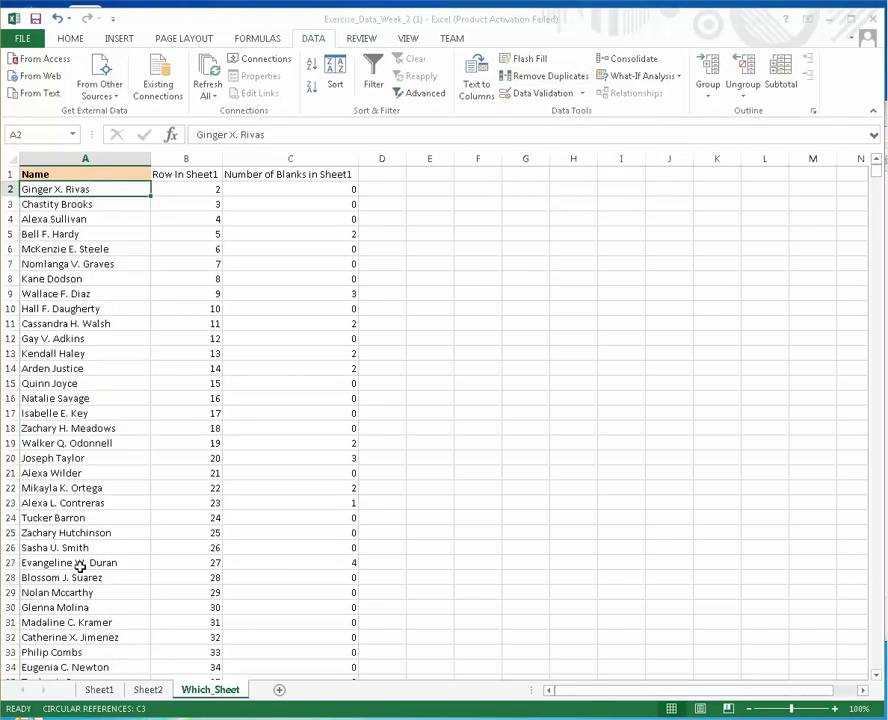
pyautogui.click(191, 174)
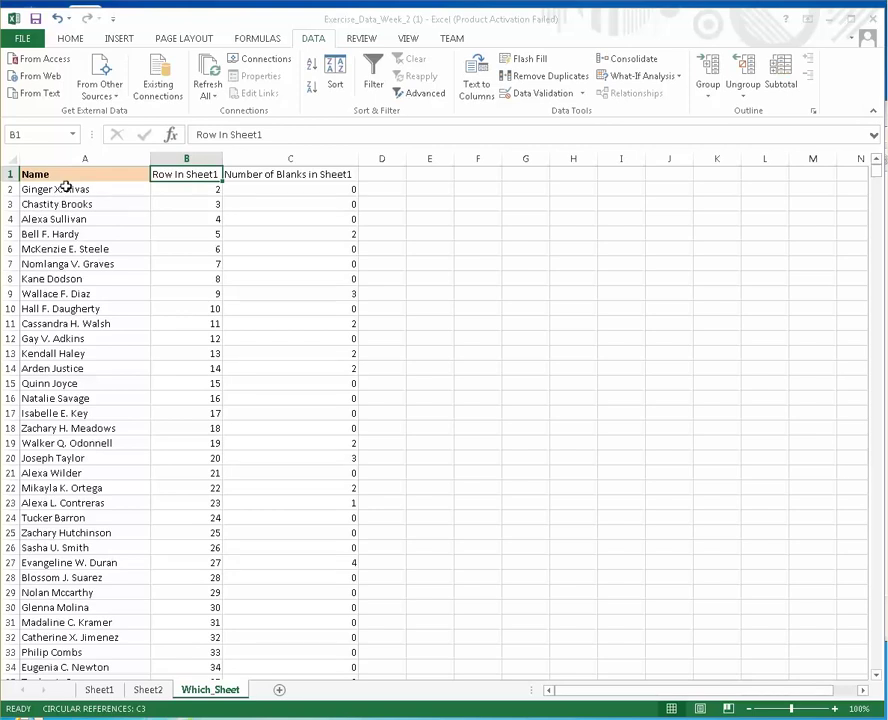
pyautogui.click(99, 690)
pyautogui.click(212, 690)
pyautogui.click(260, 190)
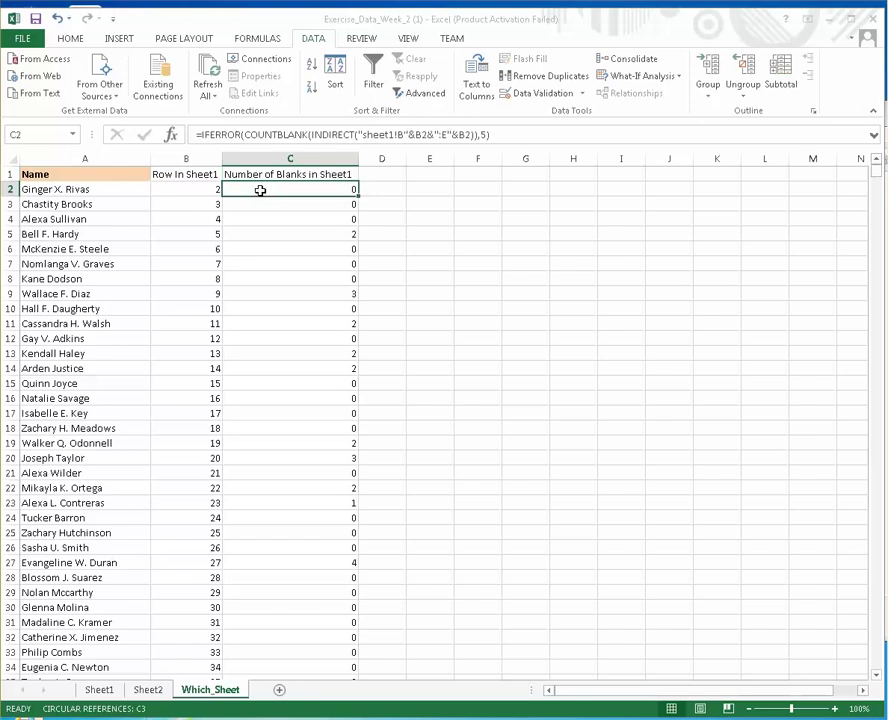
pyautogui.click(188, 192)
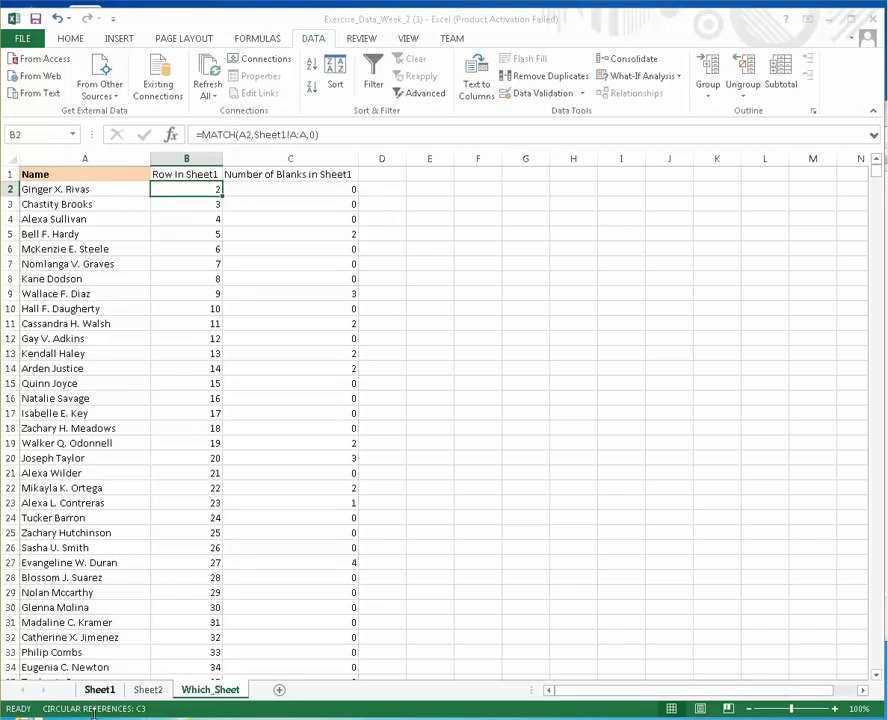
pyautogui.hotkey('ctrl', 'pageup')
pyautogui.hotkey('ctrl', 'pageup')
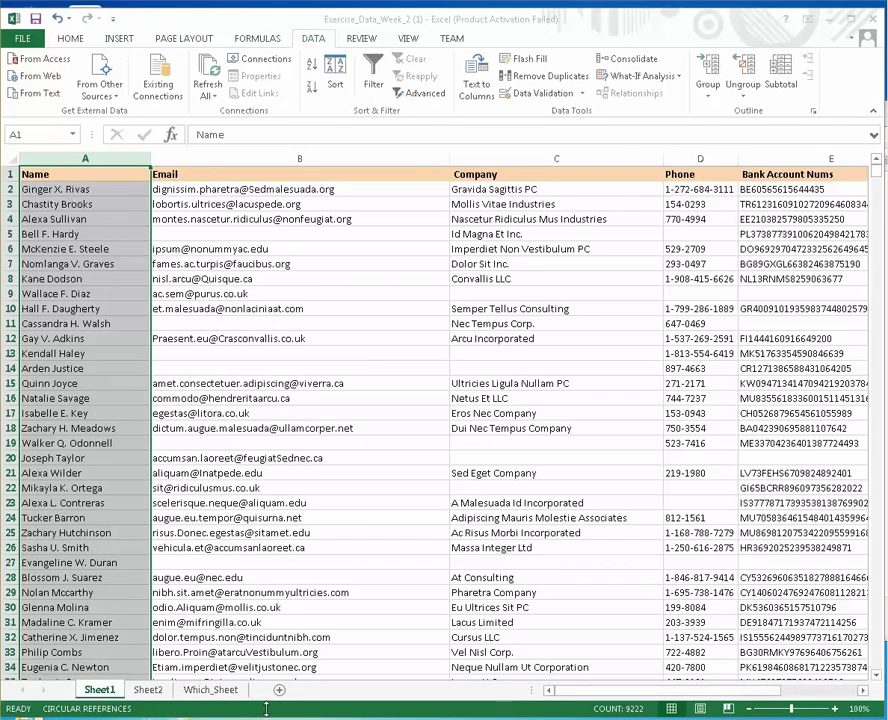
pyautogui.moveTo(580, 697)
pyautogui.mouseDown()
pyautogui.moveTo(609, 701)
pyautogui.moveTo(575, 700)
pyautogui.mouseUp()
pyautogui.click(226, 694)
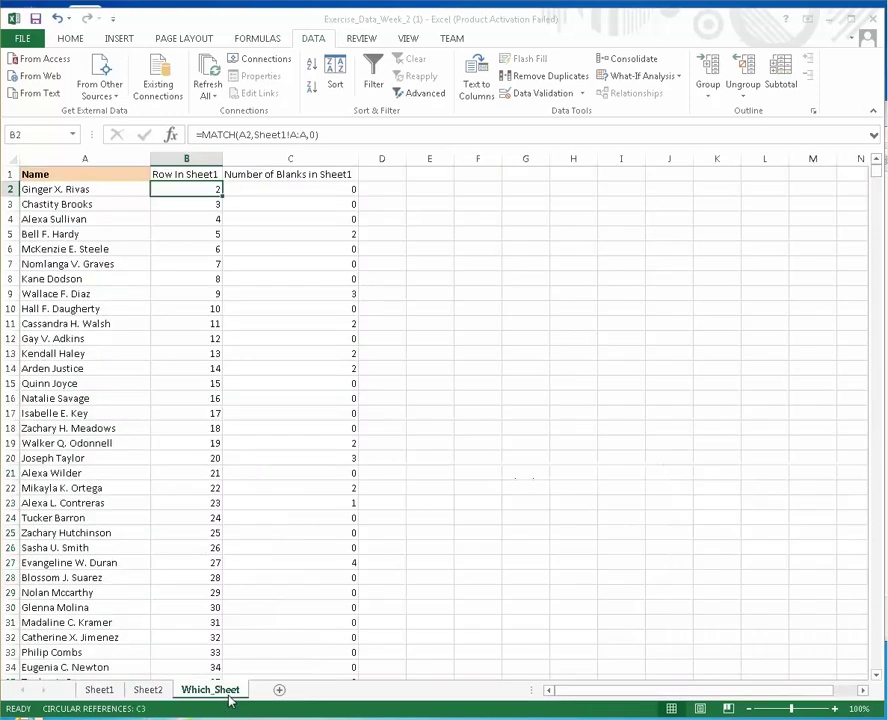
# Add a 'Row In Sheet2' header in D1 and widen column D to fit
pyautogui.click(394, 176)
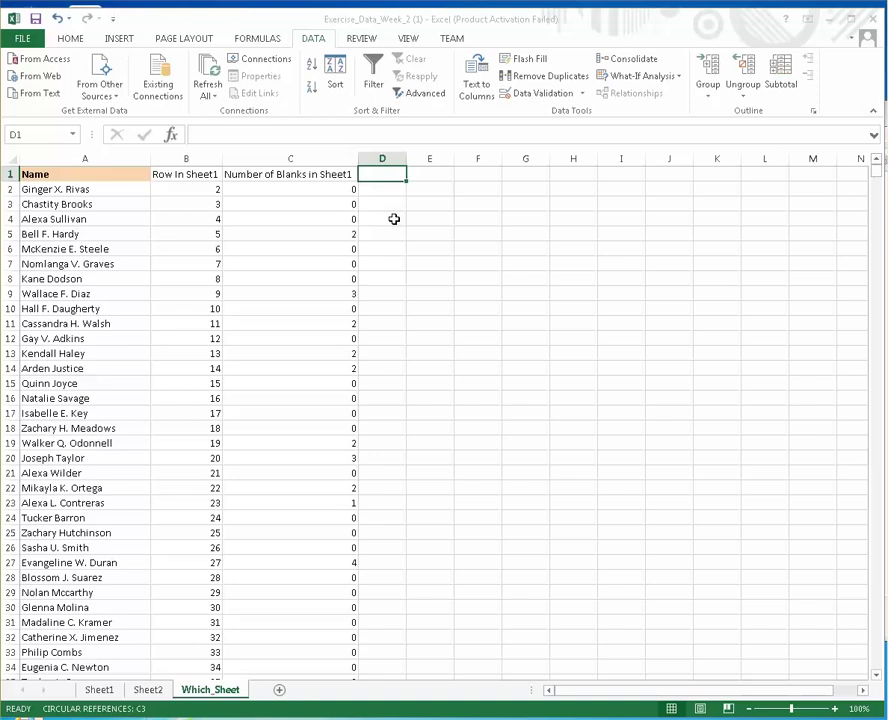
pyautogui.write('Row')
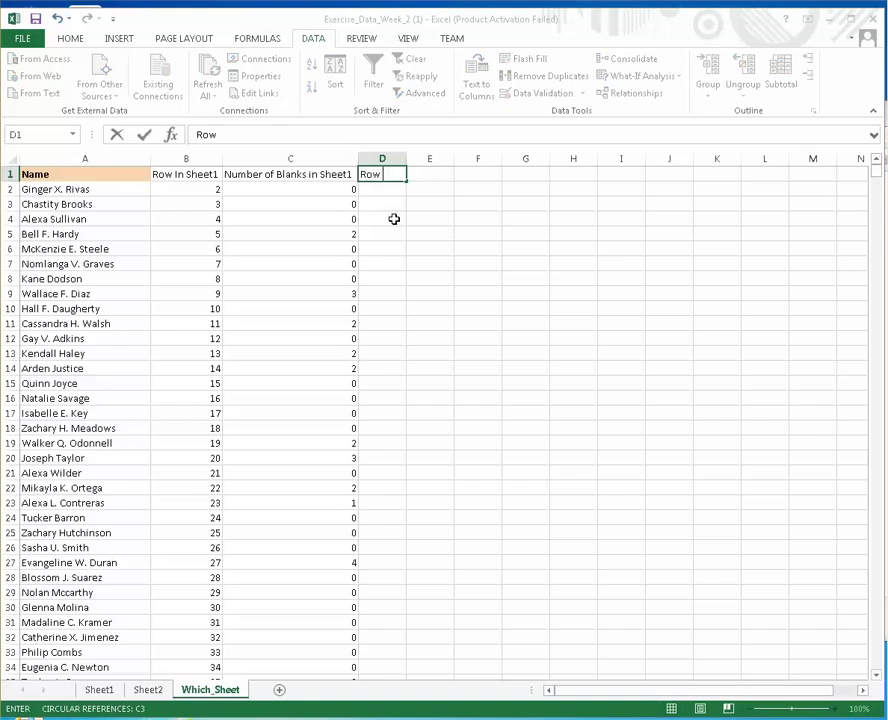
pyautogui.write(' In Sheet2')
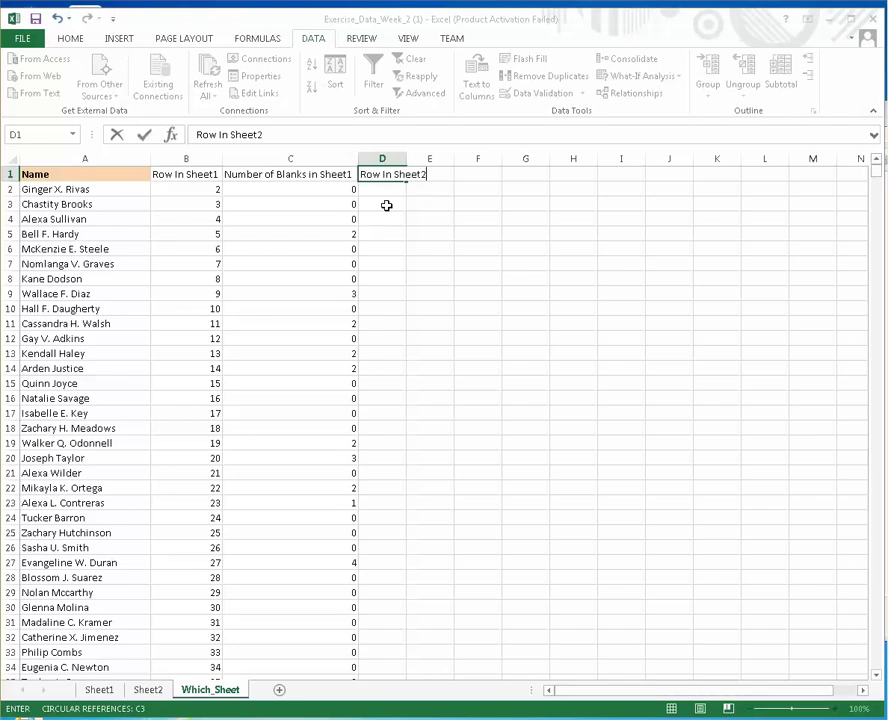
pyautogui.press('Return')
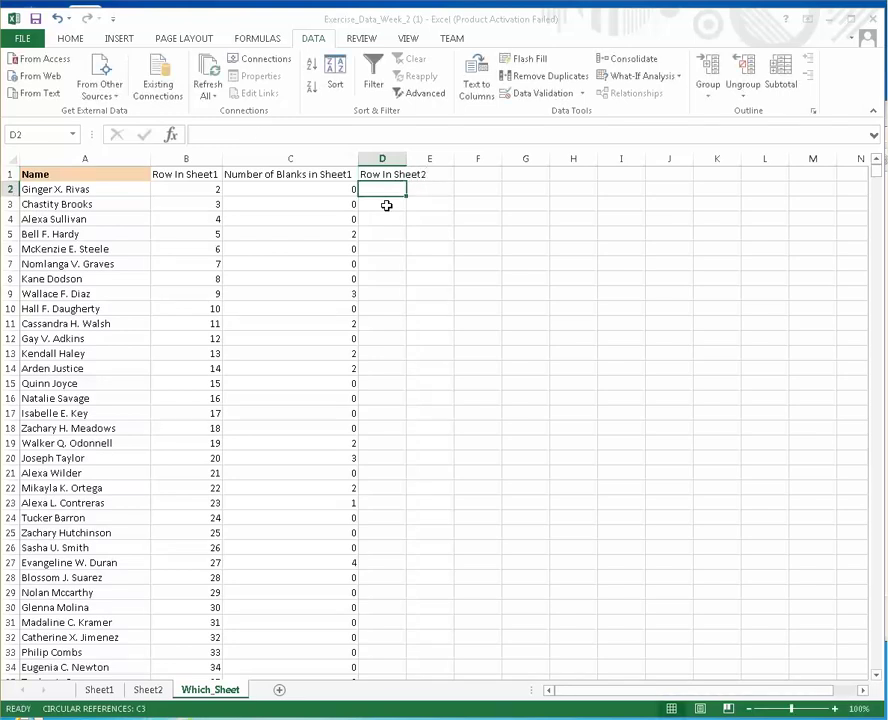
pyautogui.doubleClick(406, 159)
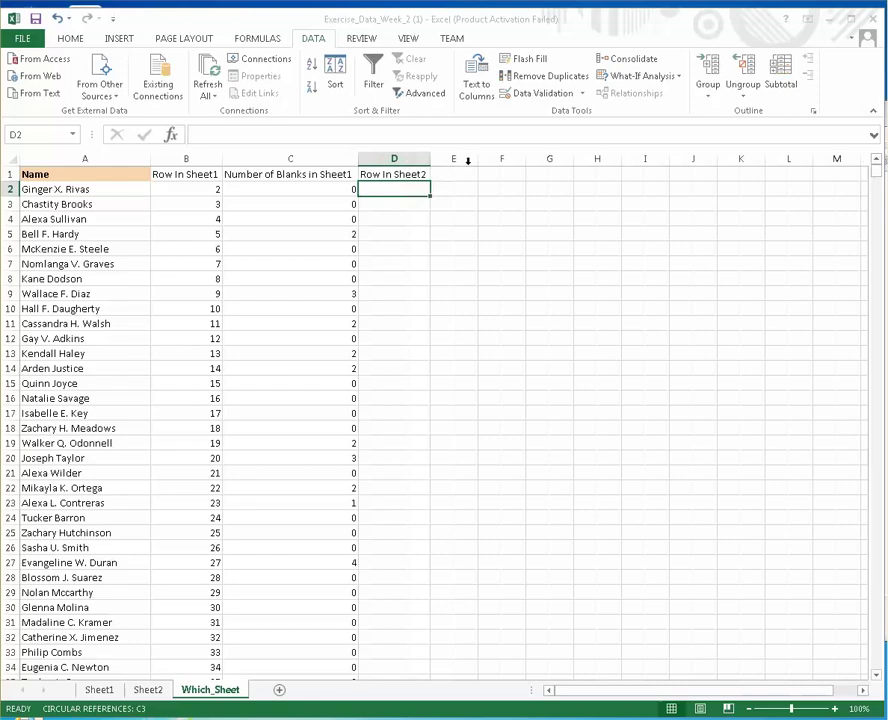
# Enter =MATCH(A2,Sheet2!A:A,0) in D2 and fill it down column D
pyautogui.click(195, 190)
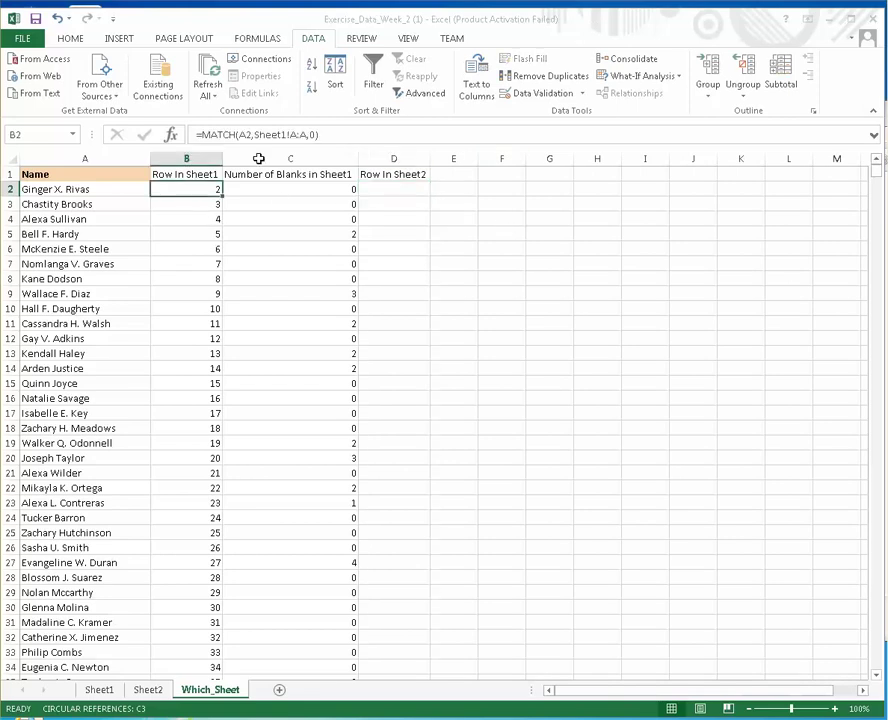
pyautogui.click(358, 135)
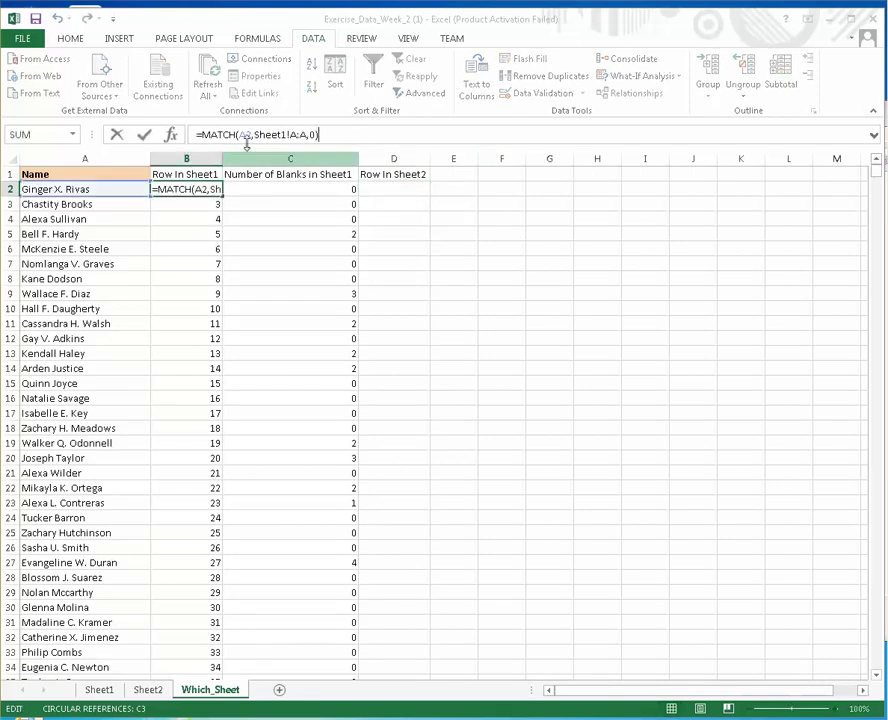
pyautogui.click(382, 190)
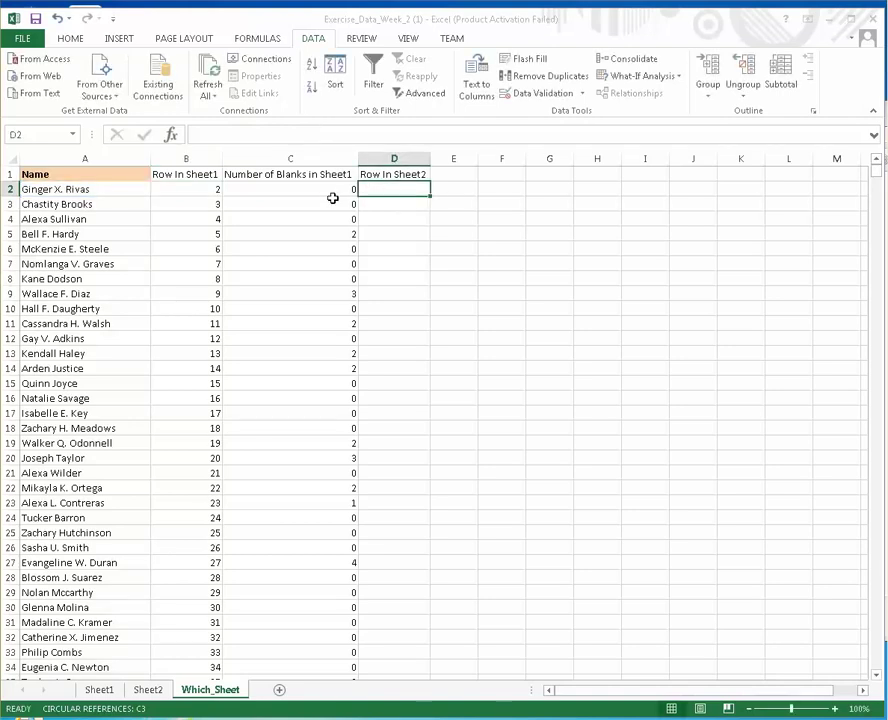
pyautogui.write('=')
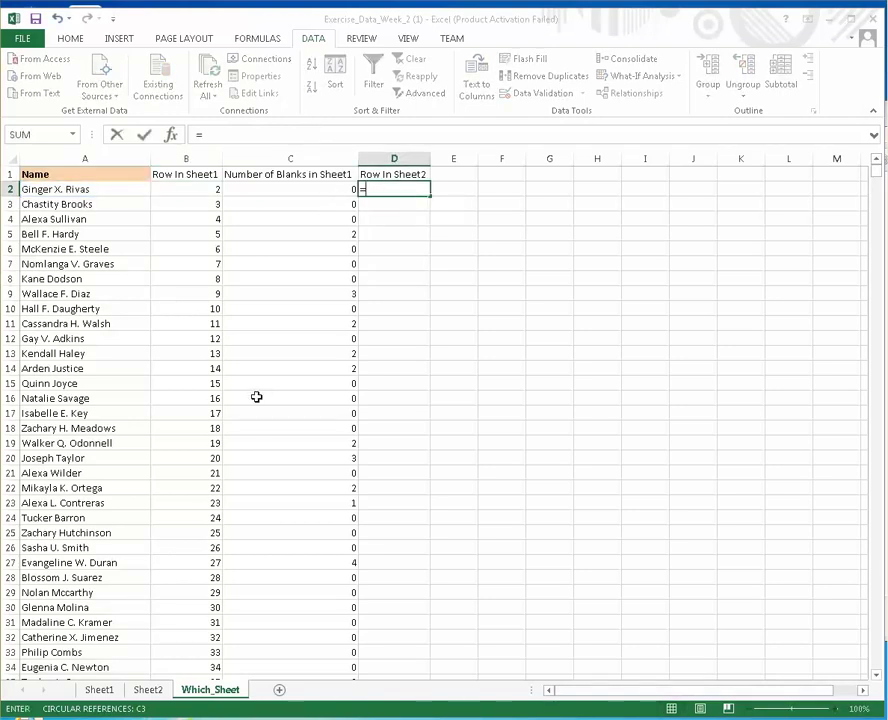
pyautogui.write('Ma')
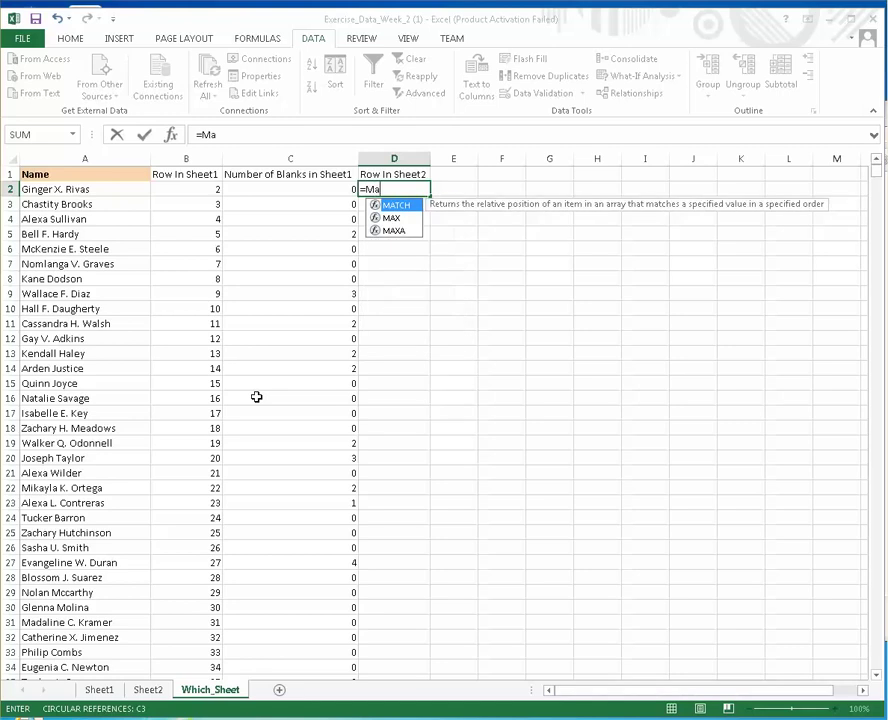
pyautogui.press('Tab')
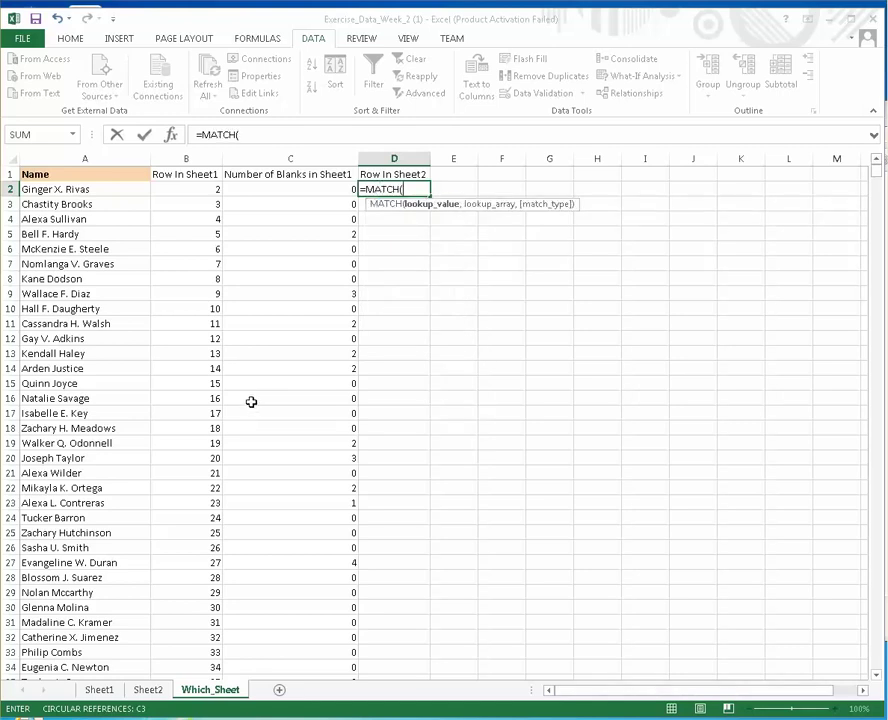
pyautogui.click(59, 190)
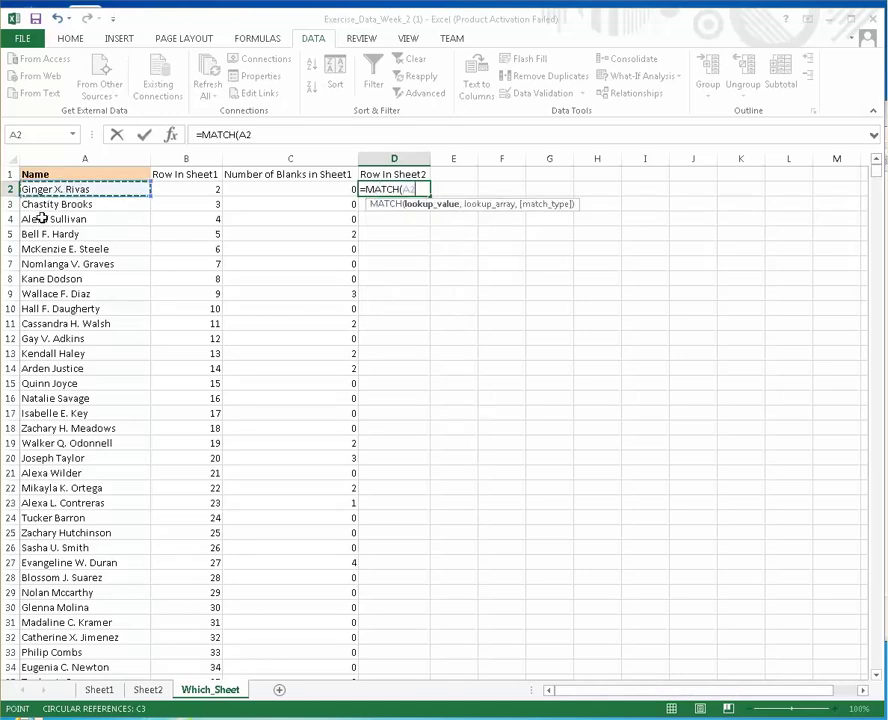
pyautogui.write(',')
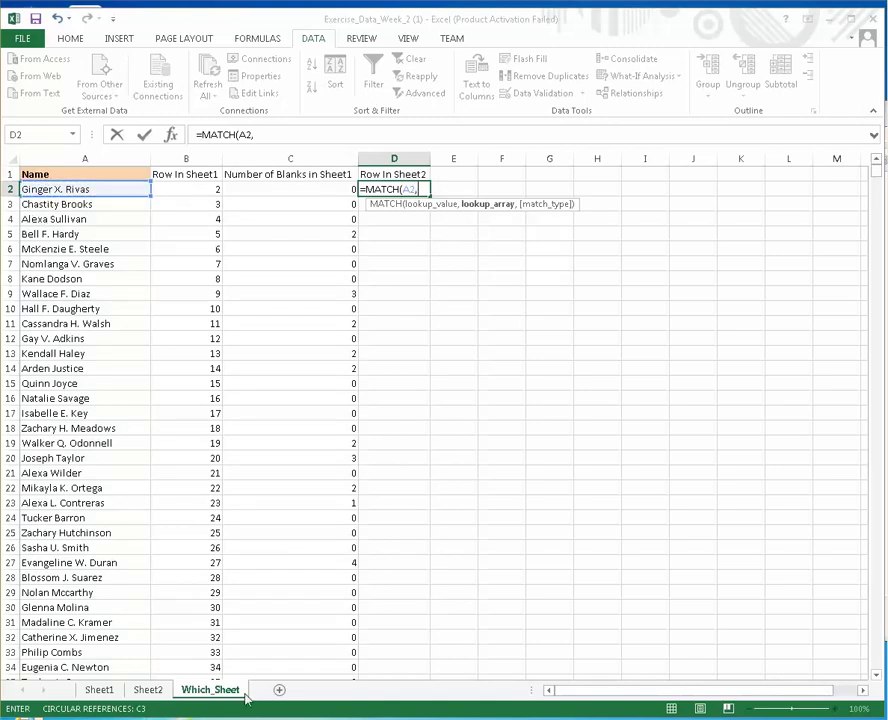
pyautogui.click(148, 690)
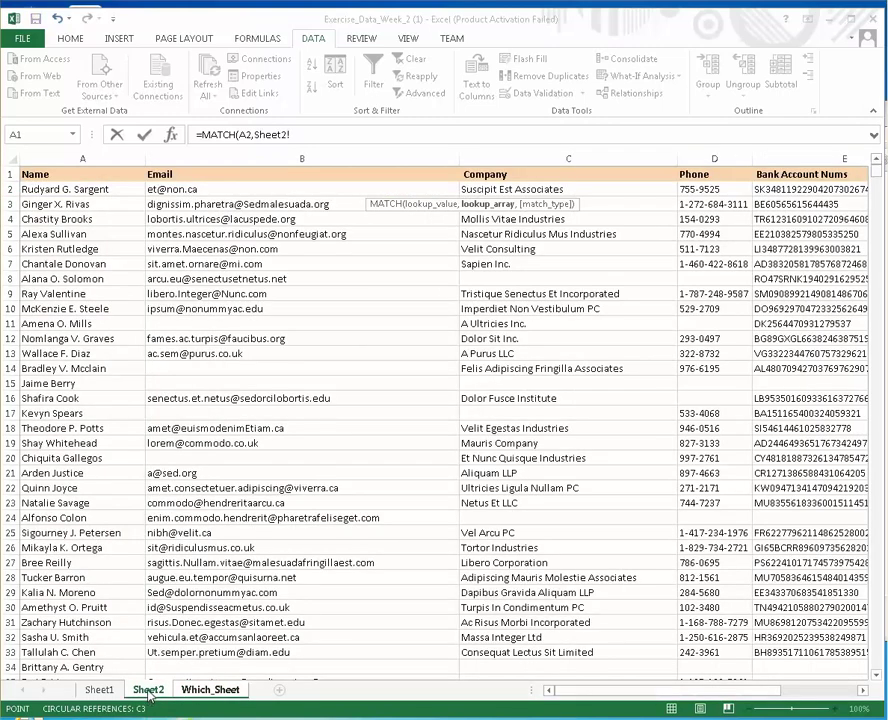
pyautogui.click(80, 158)
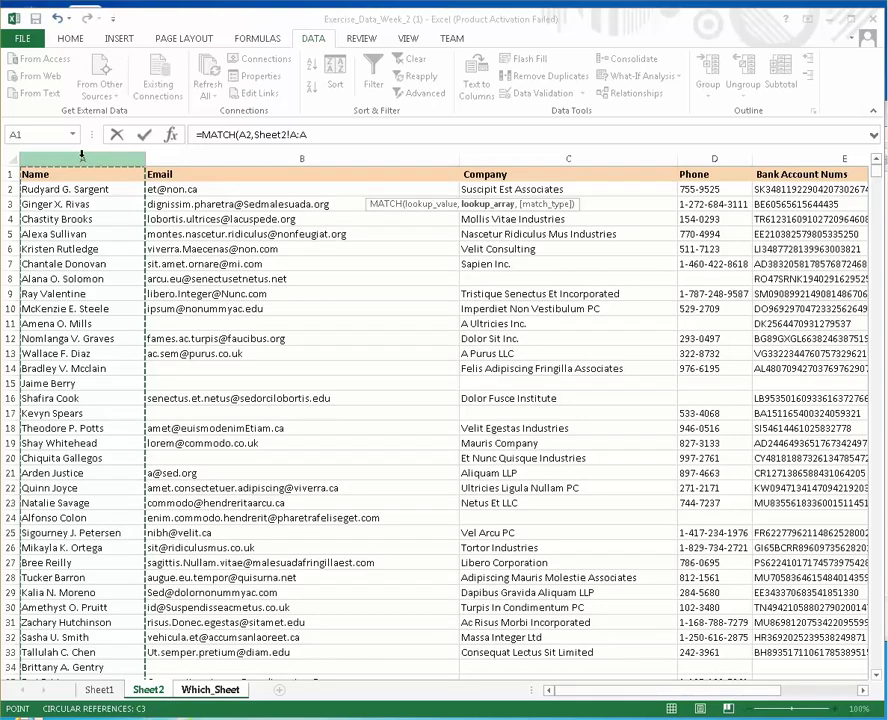
pyautogui.write(',')
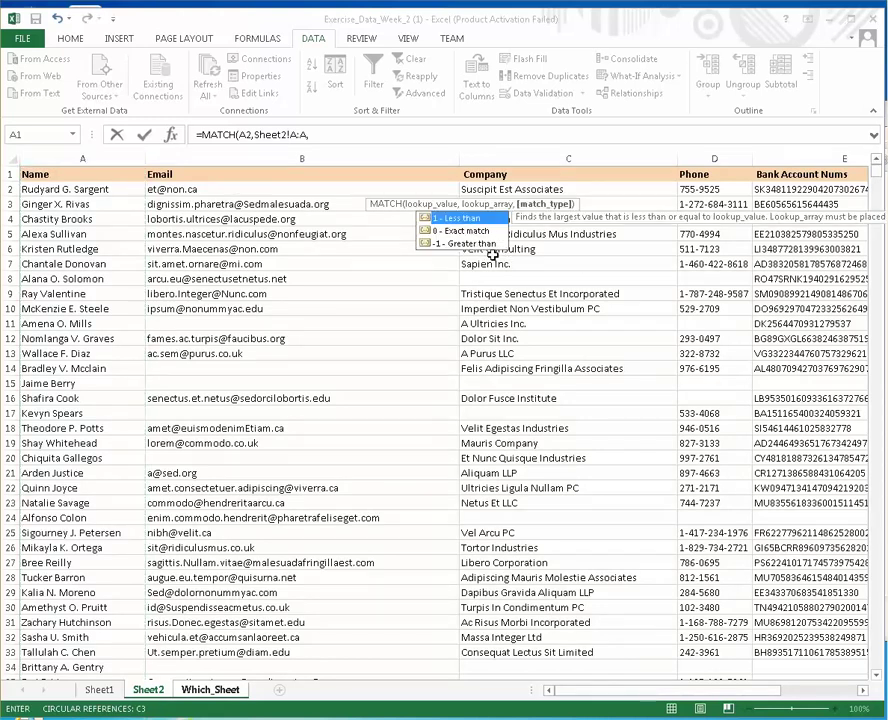
pyautogui.doubleClick(449, 231)
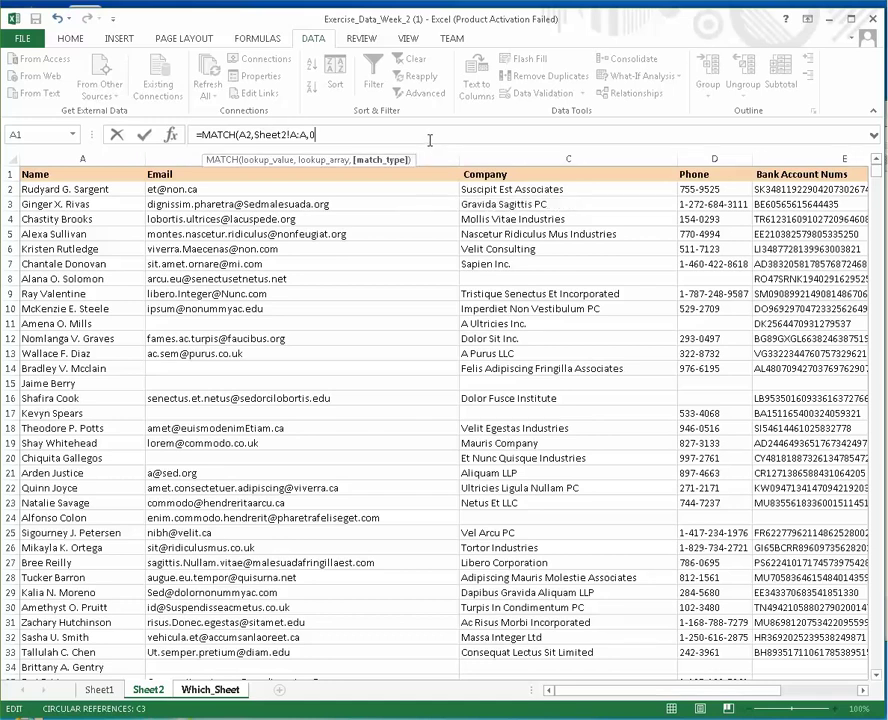
pyautogui.write(')')
pyautogui.press('Return')
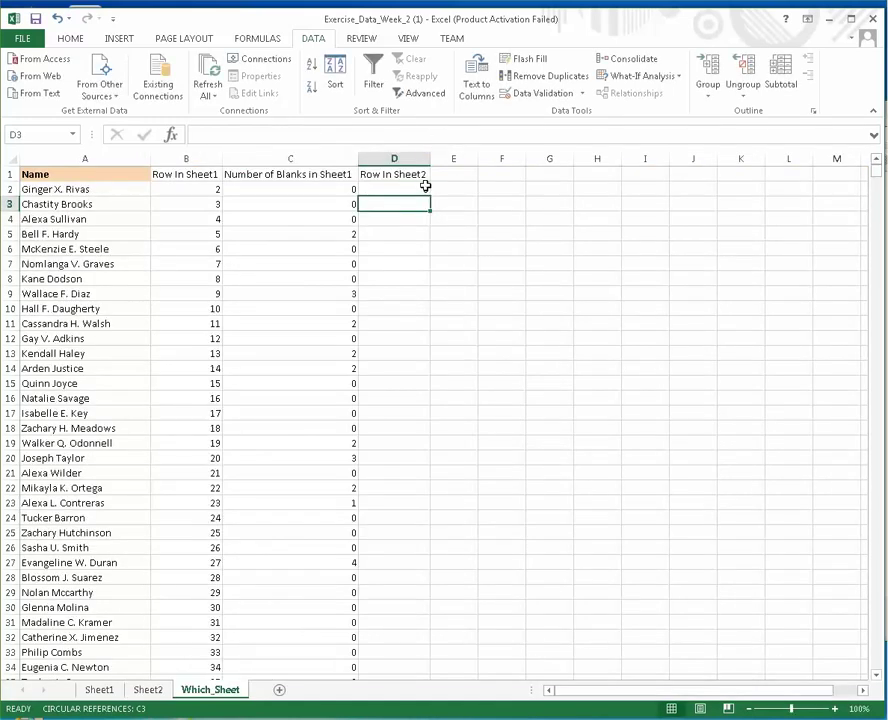
pyautogui.click(428, 188)
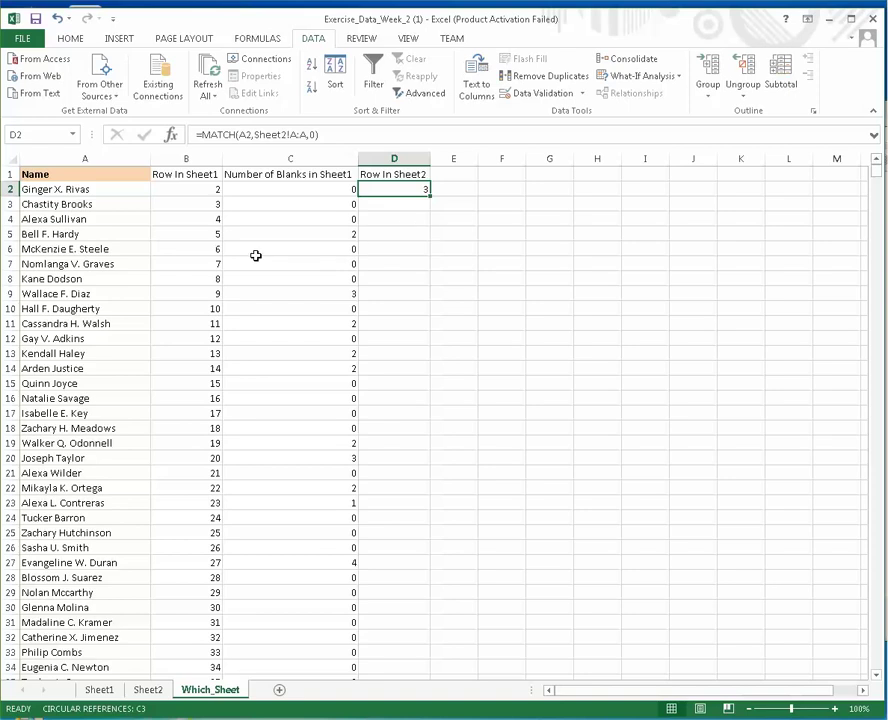
pyautogui.doubleClick(430, 193)
# Copy the C1 header to E1, rename it to Sheet2, and widen column E
pyautogui.click(266, 175)
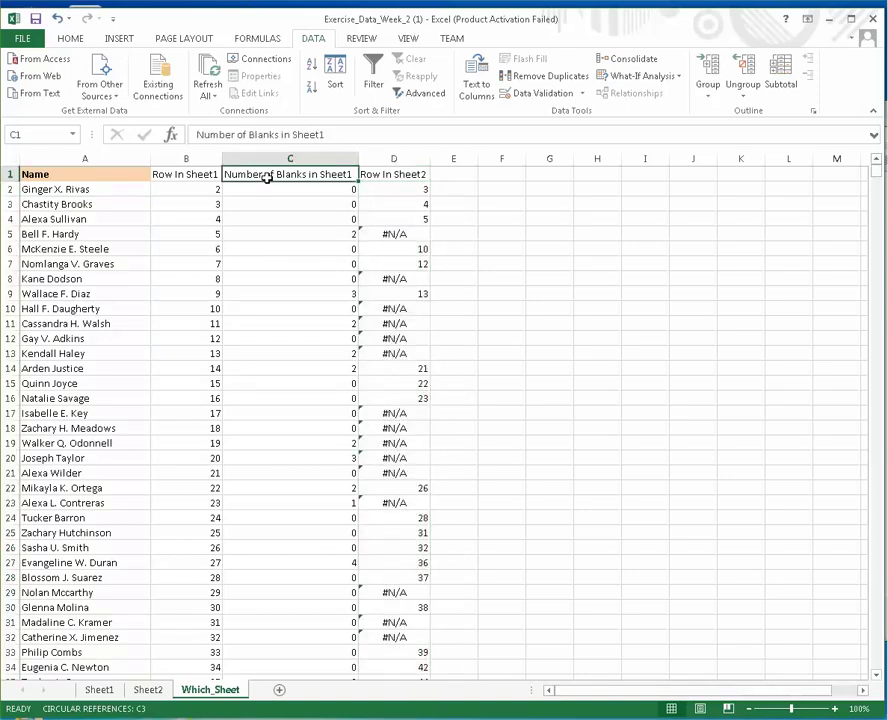
pyautogui.hotkey('ctrl', 'c')
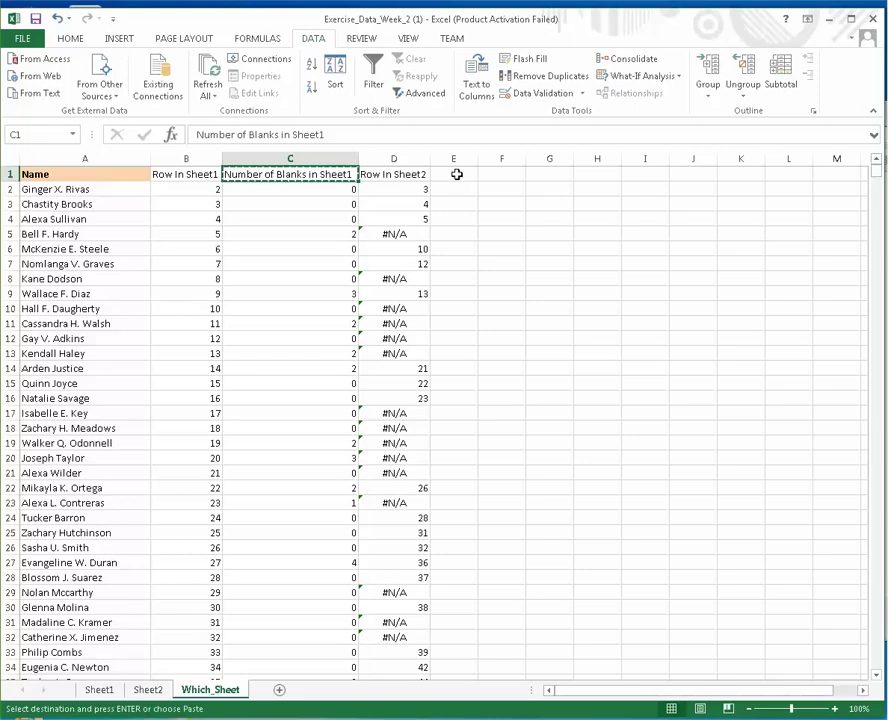
pyautogui.click(456, 174)
pyautogui.hotkey('ctrl', 'v')
pyautogui.doubleClick(479, 158)
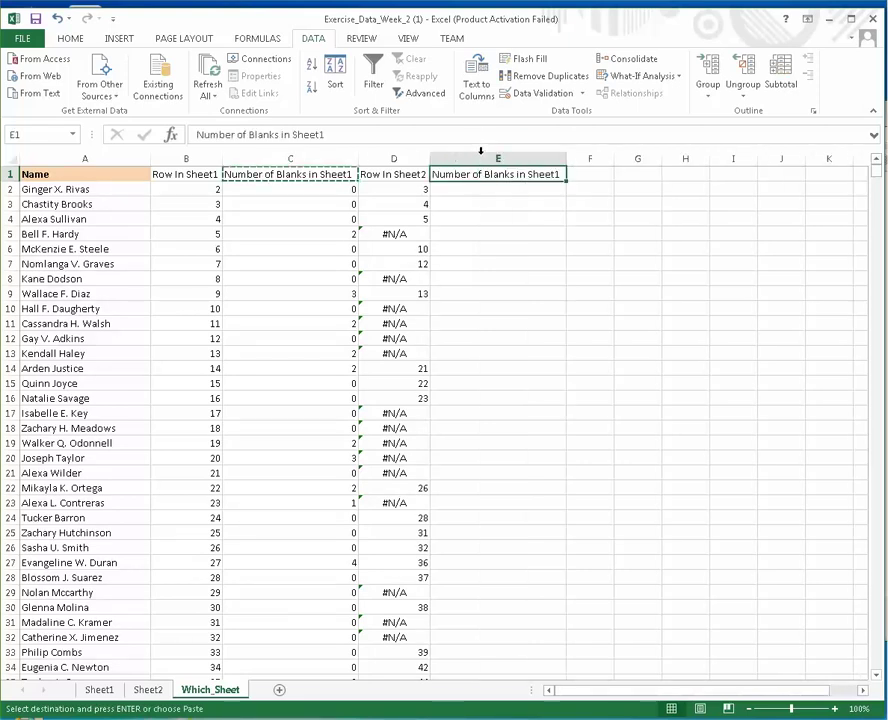
pyautogui.doubleClick(561, 174)
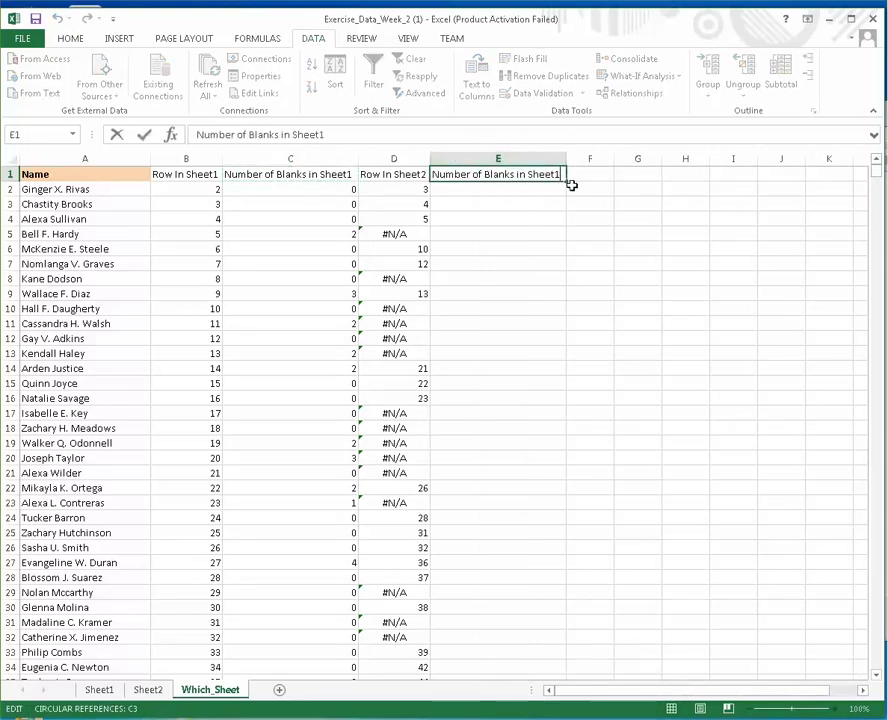
pyautogui.press('BackSpace')
pyautogui.write('2')
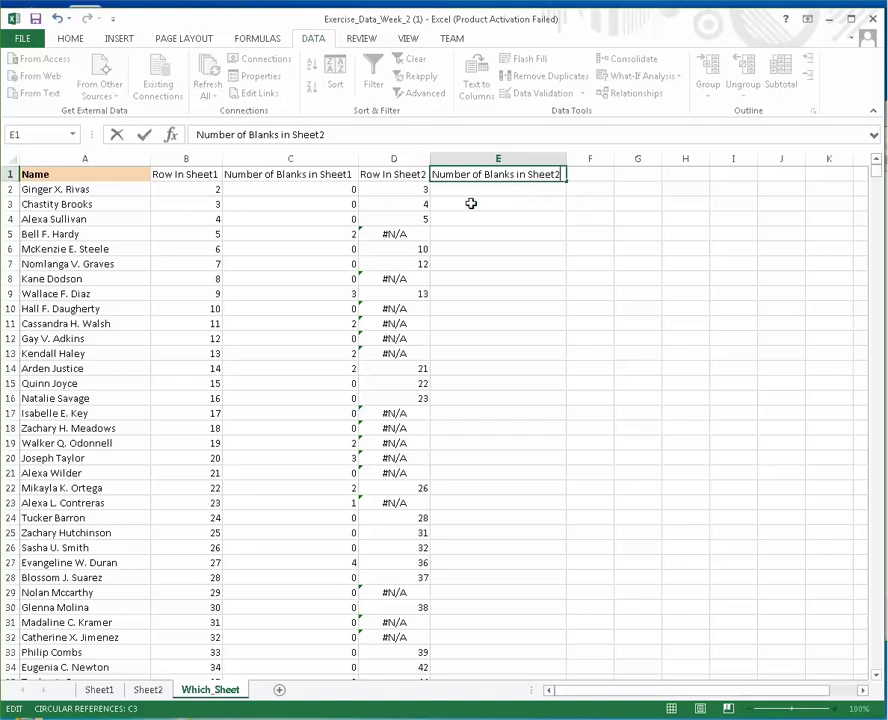
pyautogui.click(572, 204)
# Put C2's IFERROR/COUNTBLANK blank-count formula in E2, with Sheet1 changed to Sheet2
pyautogui.click(436, 190)
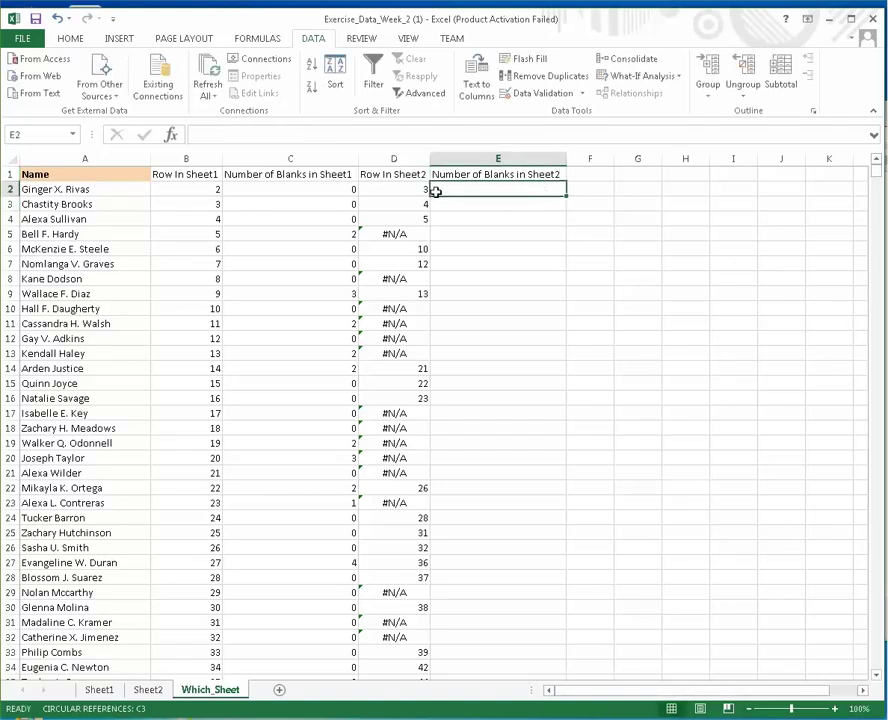
pyautogui.click(318, 193)
pyautogui.click(519, 133)
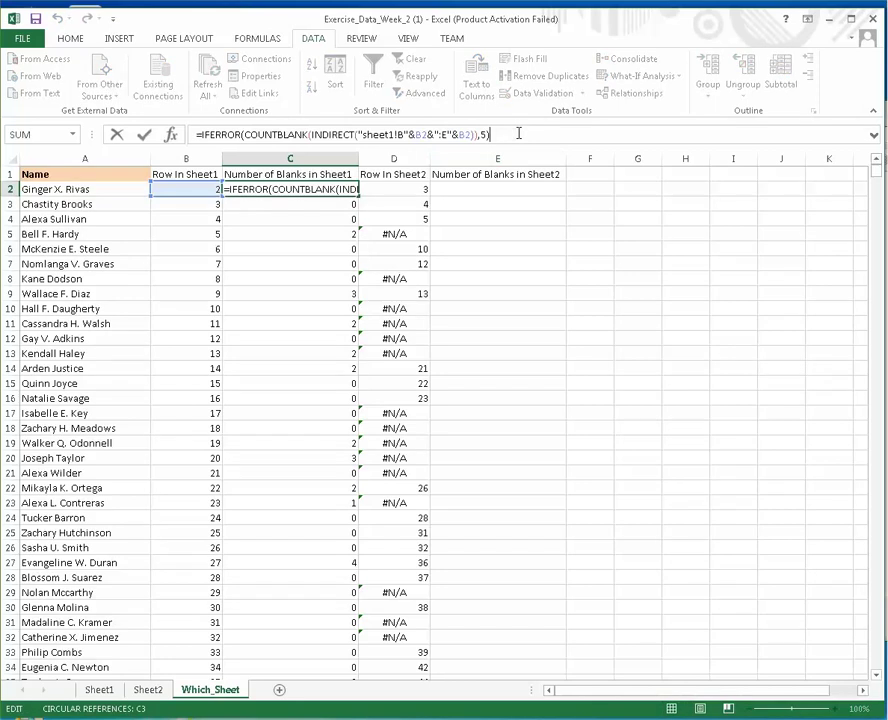
pyautogui.hotkey('shift', 'Home')
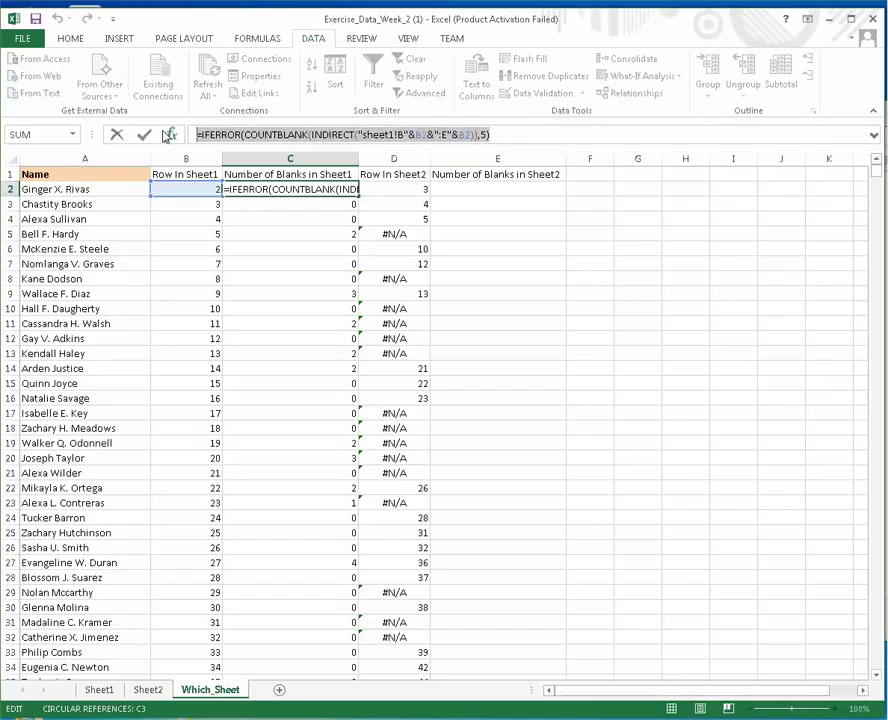
pyautogui.write('=')
pyautogui.click(493, 191)
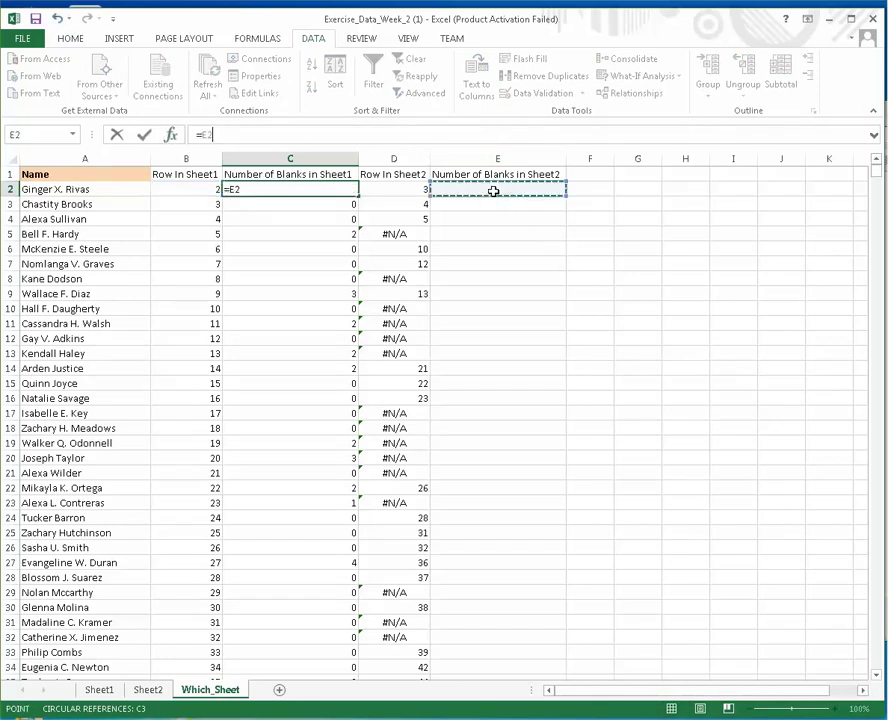
pyautogui.press('Escape')
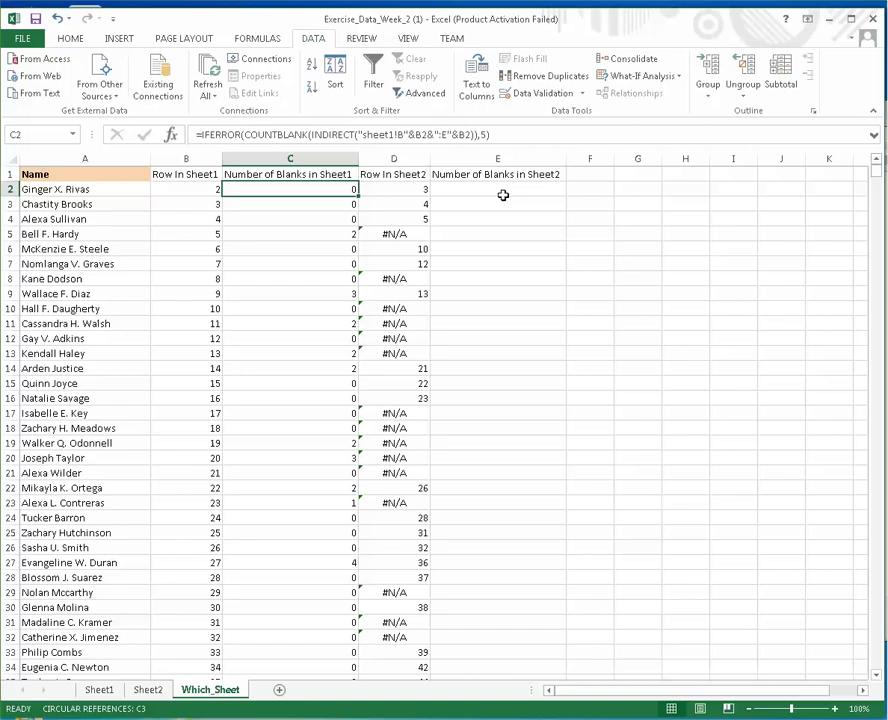
pyautogui.click(502, 193)
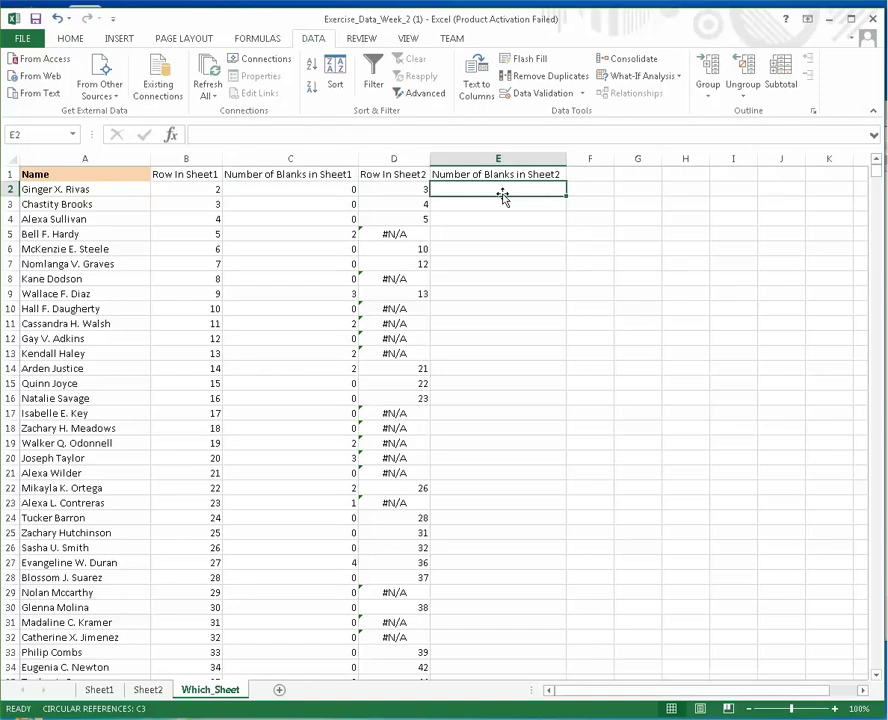
pyautogui.click(380, 135)
pyautogui.hotkey('ctrl', 'v')
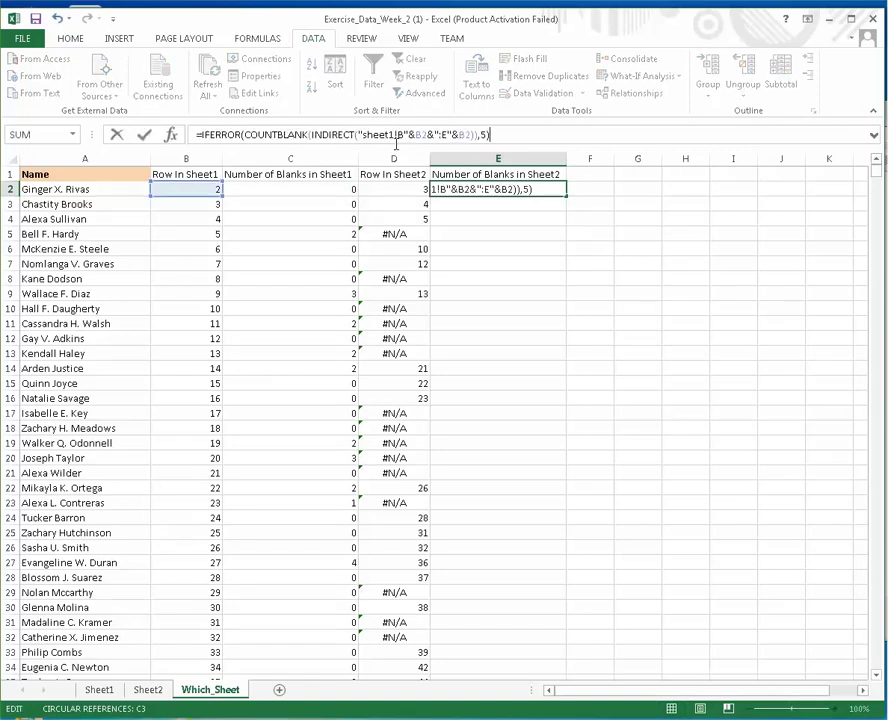
pyautogui.click(391, 135)
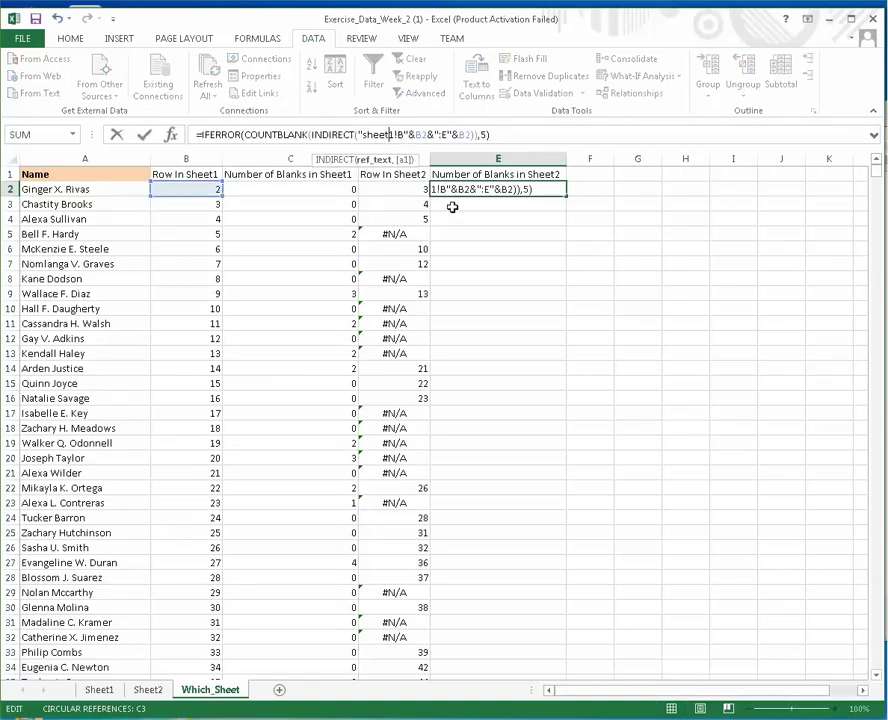
pyautogui.press('Delete')
pyautogui.write('2')
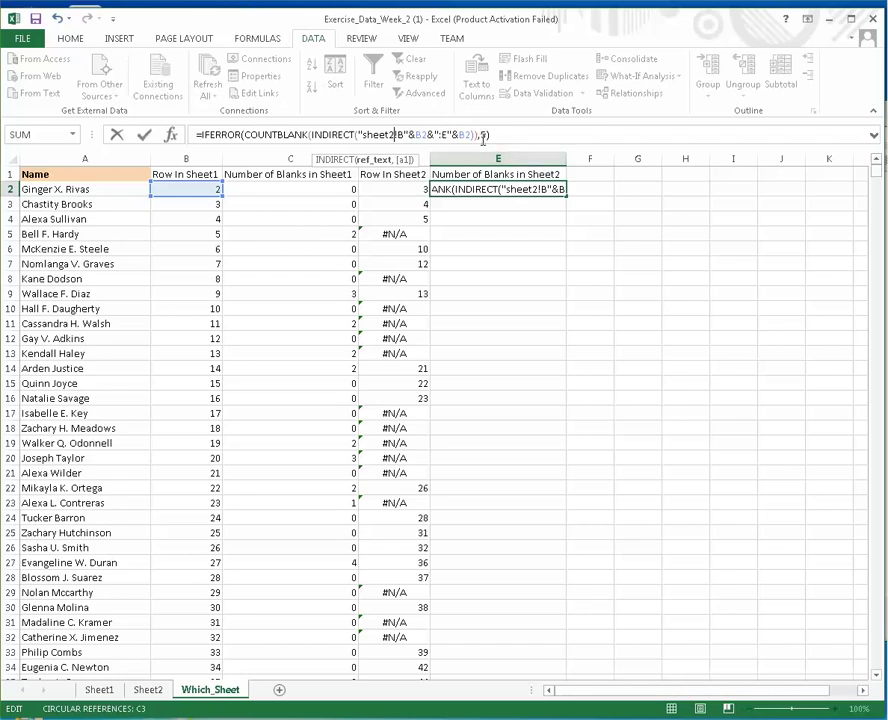
pyautogui.press('Return')
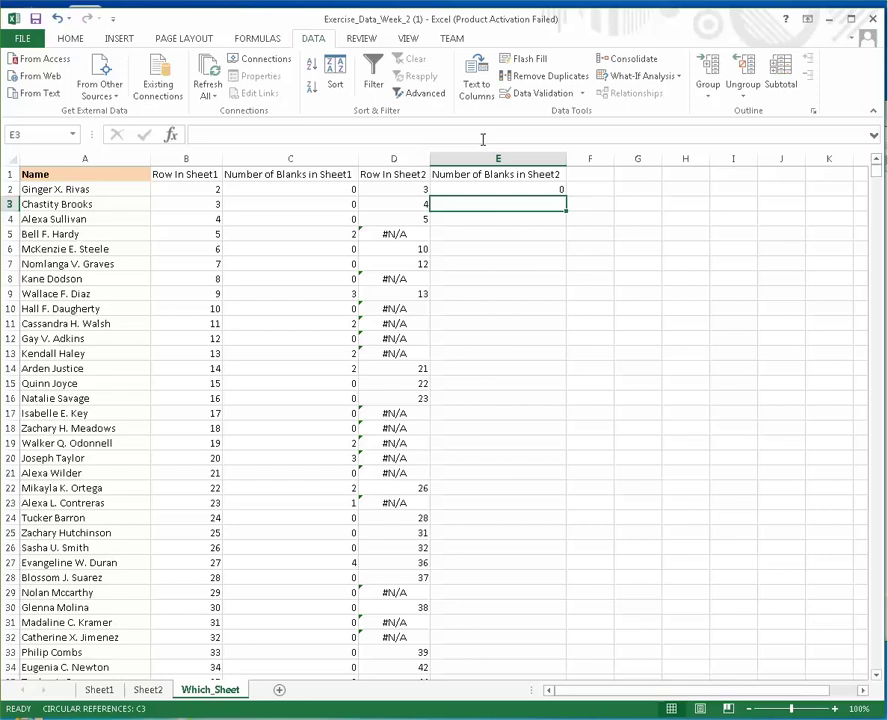
# Fill the Sheet2 blank-count formula down column E
pyautogui.click(515, 188)
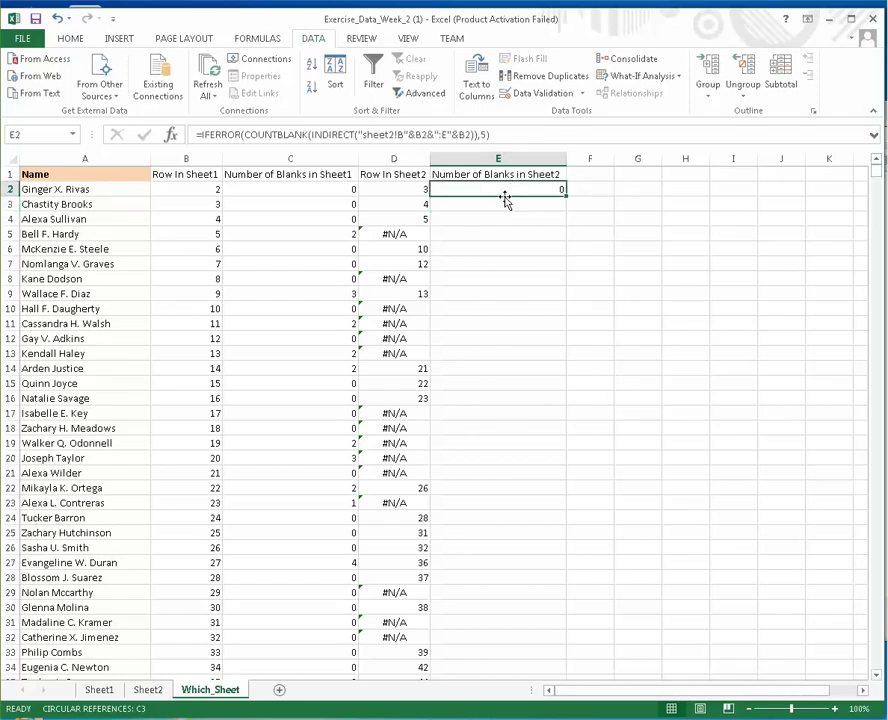
pyautogui.keyDown('shift'); pyautogui.doubleClick(505, 197); pyautogui.keyUp('shift')
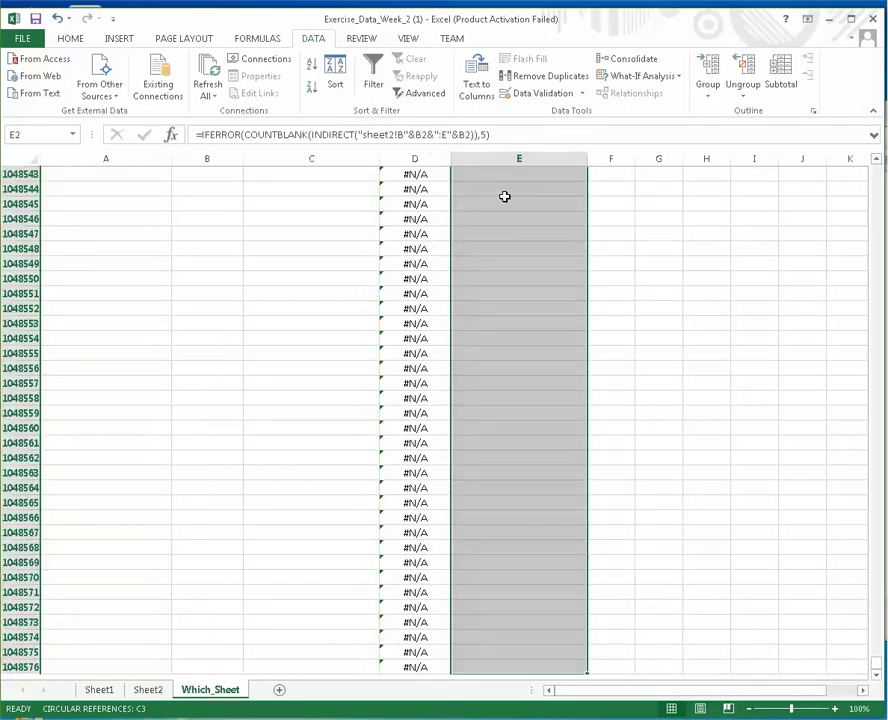
pyautogui.hotkey('ctrl', 'd')
pyautogui.hotkey('ctrl', 'Home')
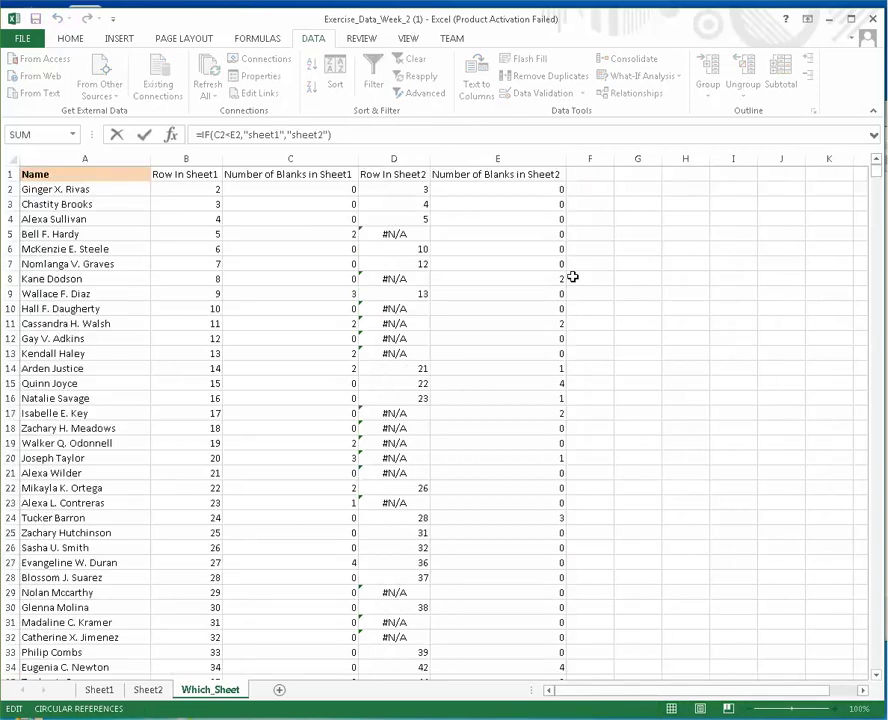
pyautogui.click(581, 174)
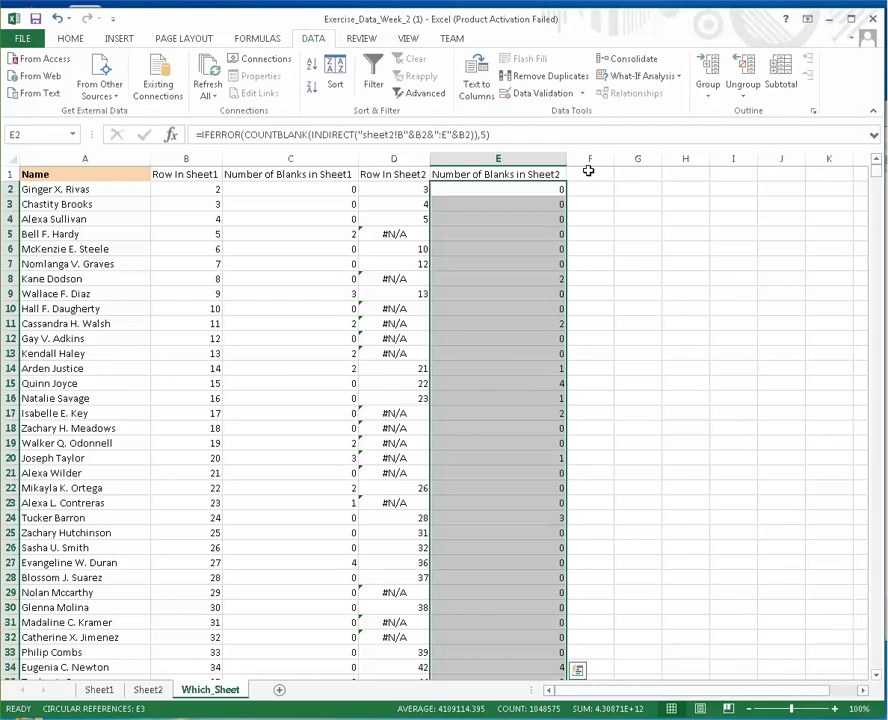
# Add the header 'Which Sheet' in cell F1
pyautogui.doubleClick(589, 171)
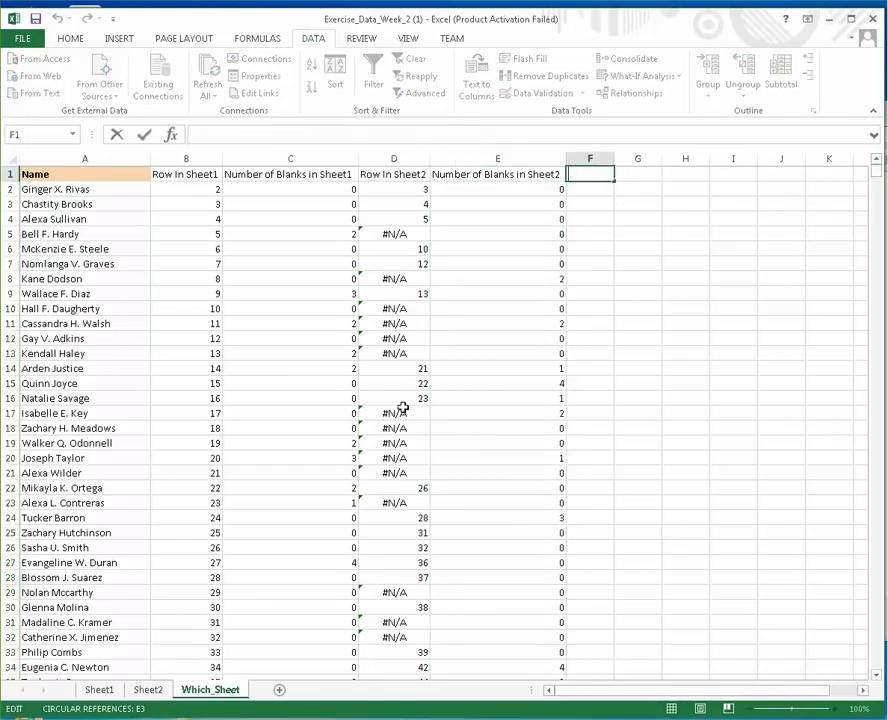
pyautogui.write('Which Sheet')
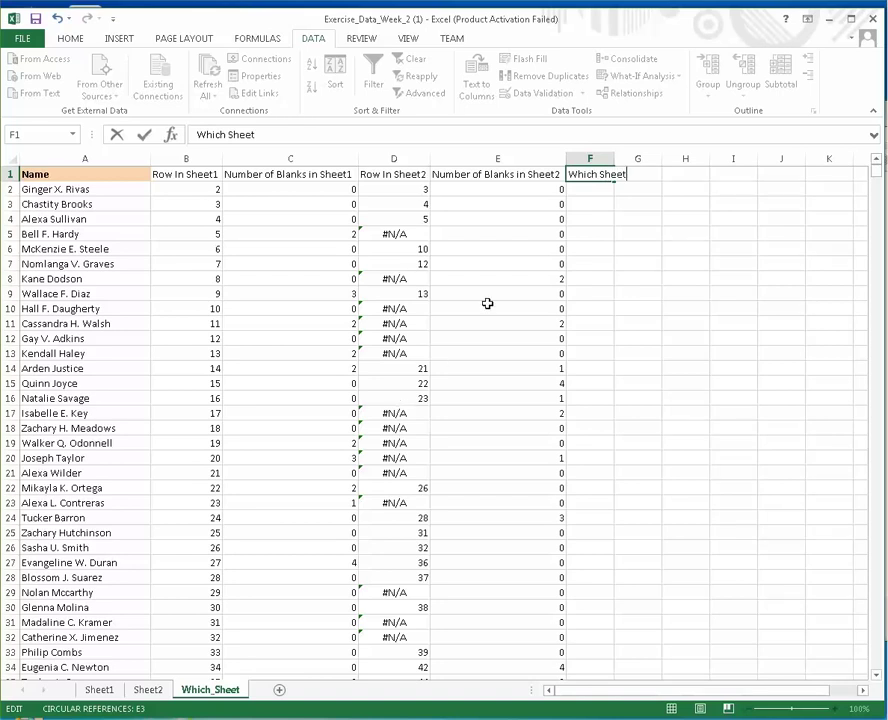
pyautogui.click(579, 190)
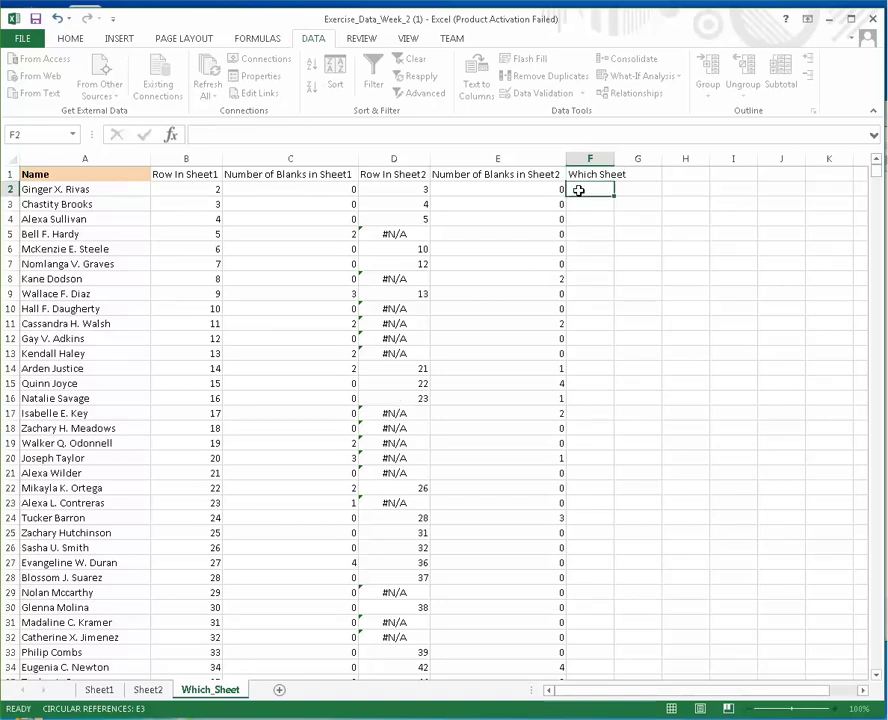
# Enter =IF(C2<E2,"sheet1","sheet2") in F2 and fill it down column F
pyautogui.click(376, 138)
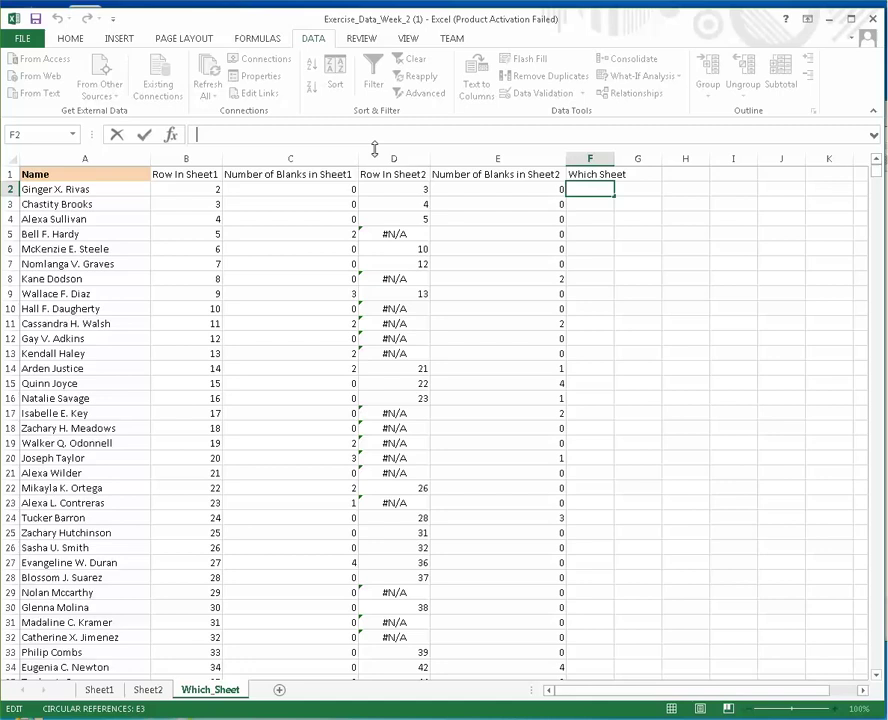
pyautogui.hotkey('ctrl', 'v')
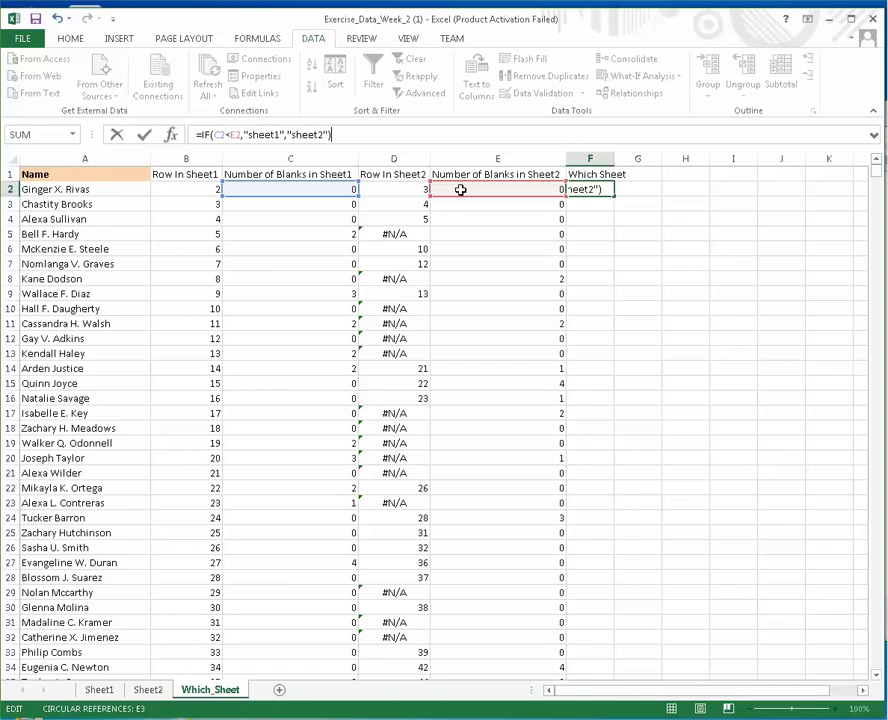
pyautogui.press('Return')
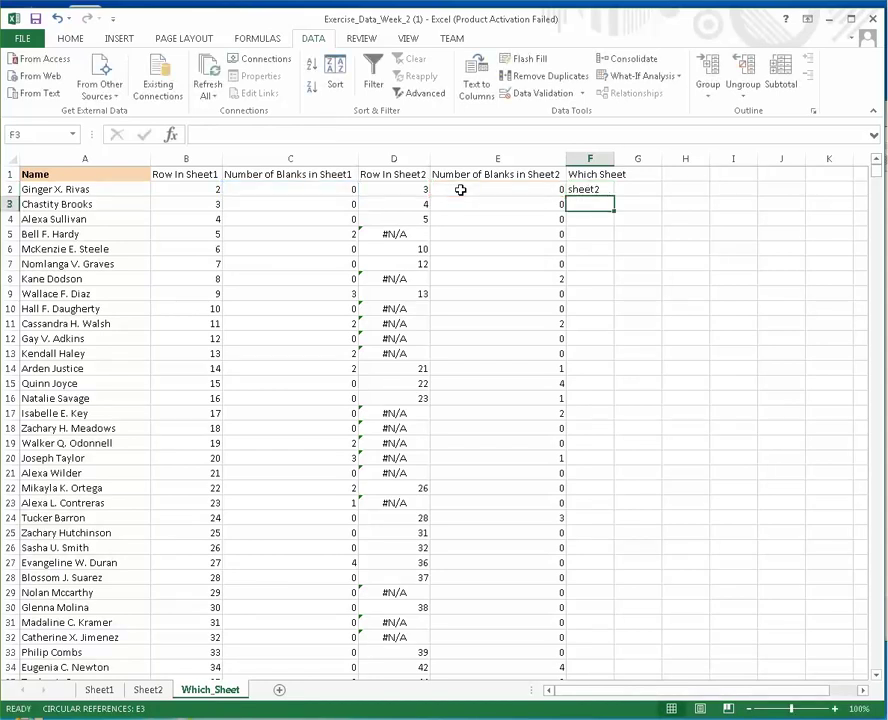
pyautogui.click(590, 188)
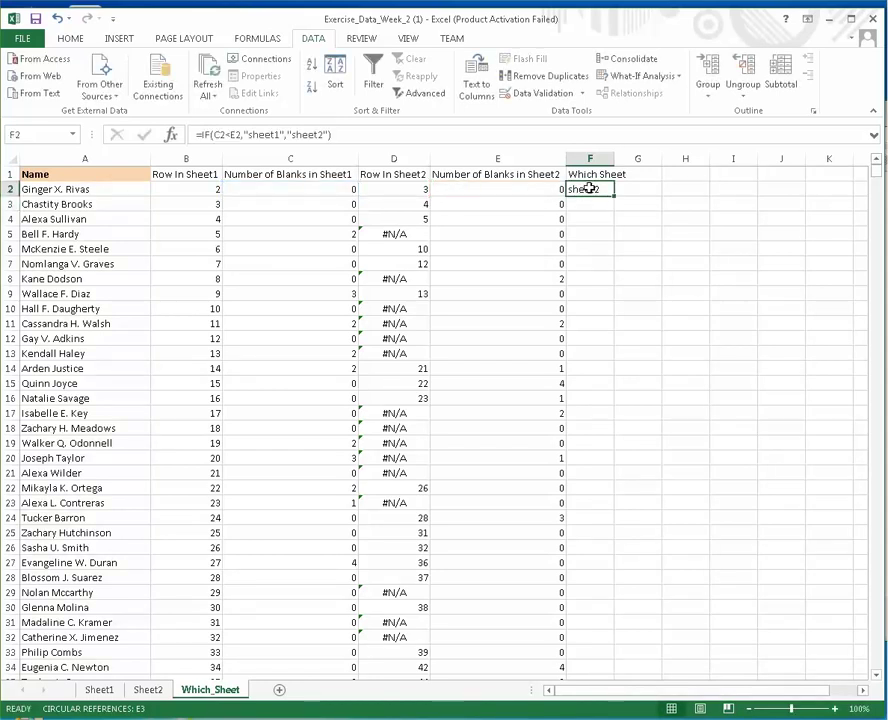
pyautogui.hotkey('ctrl', 'shift', 'Down')
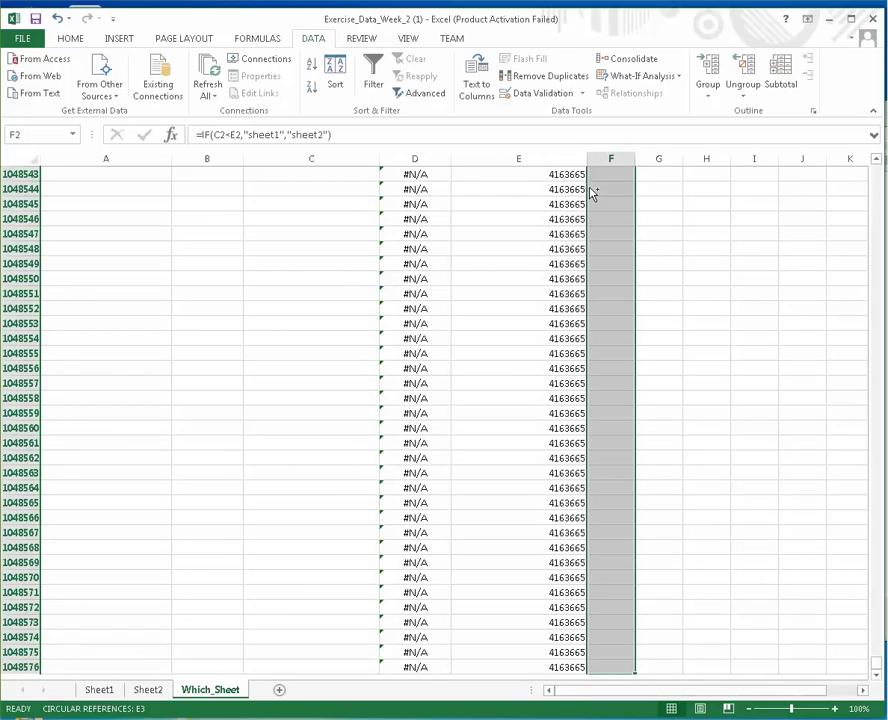
pyautogui.hotkey('ctrl', 'd')
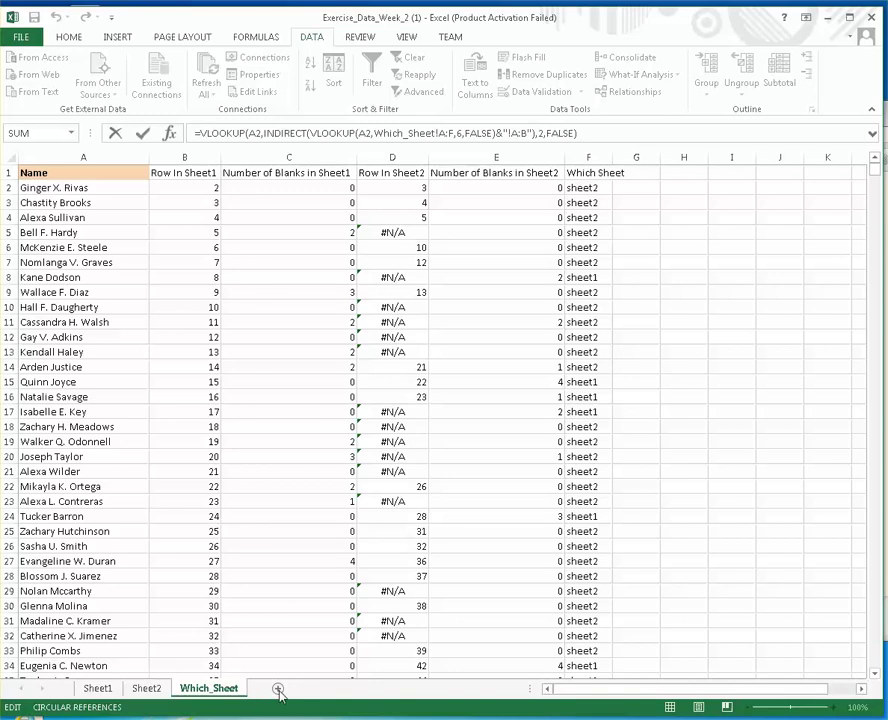
# Add a new worksheet and rename it Final_Sheet
pyautogui.press('Escape')
pyautogui.hotkey('ctrl', 'shift', 'Down')
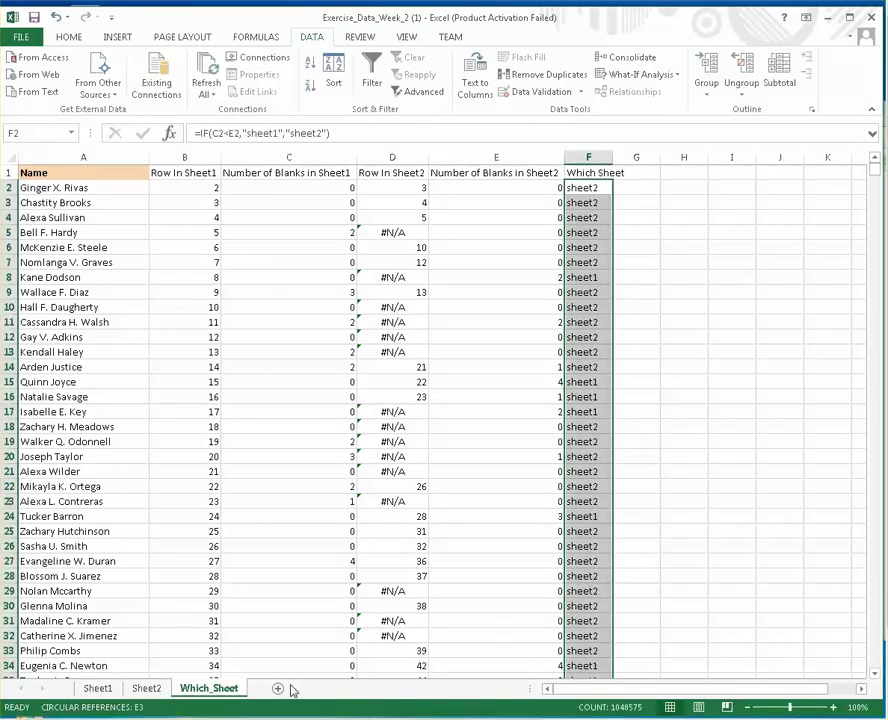
pyautogui.click(278, 688)
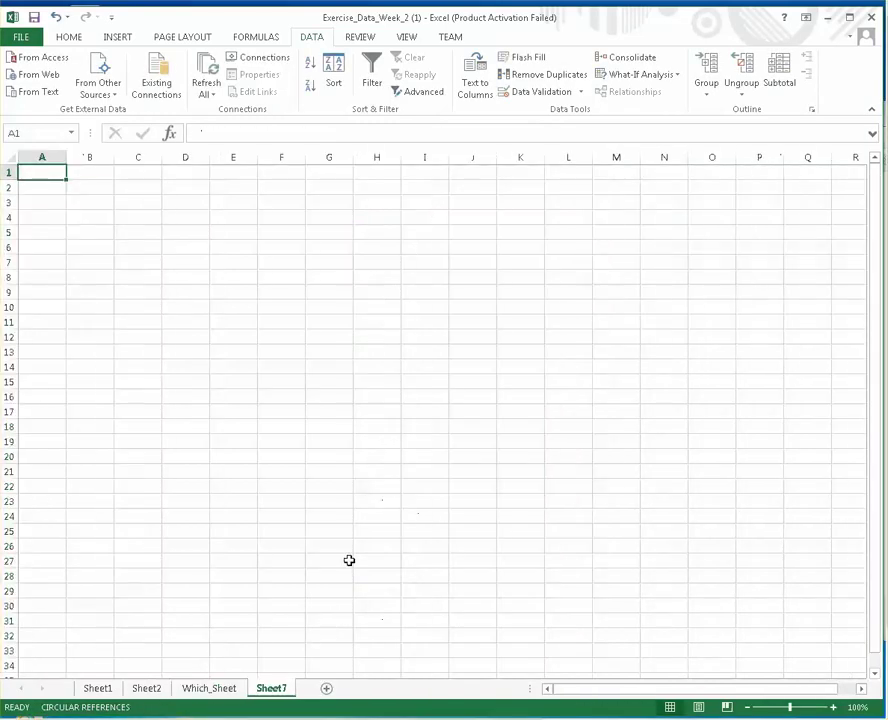
pyautogui.doubleClick(274, 689)
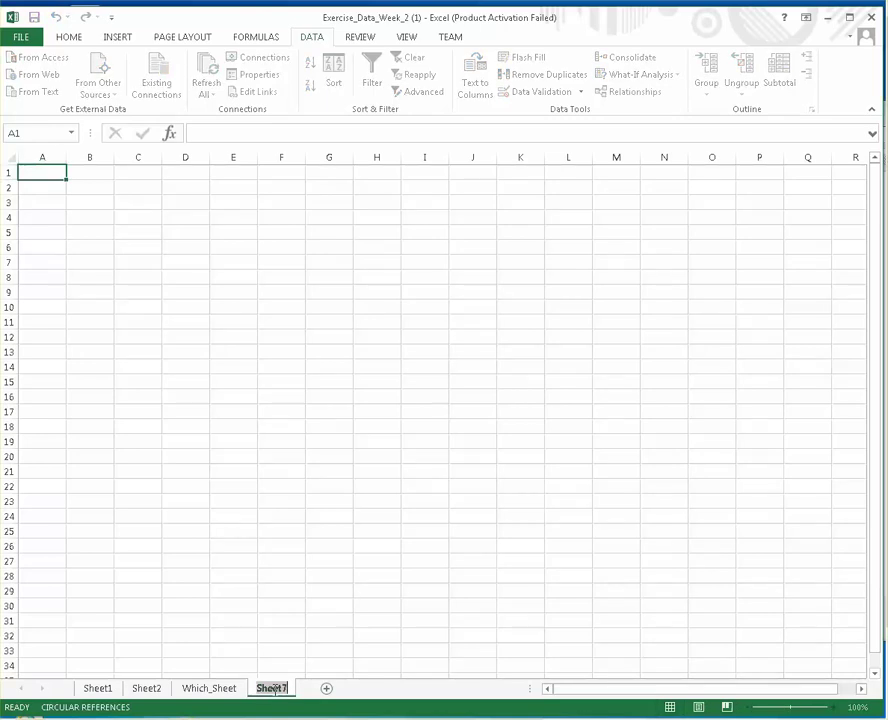
pyautogui.write('Final')
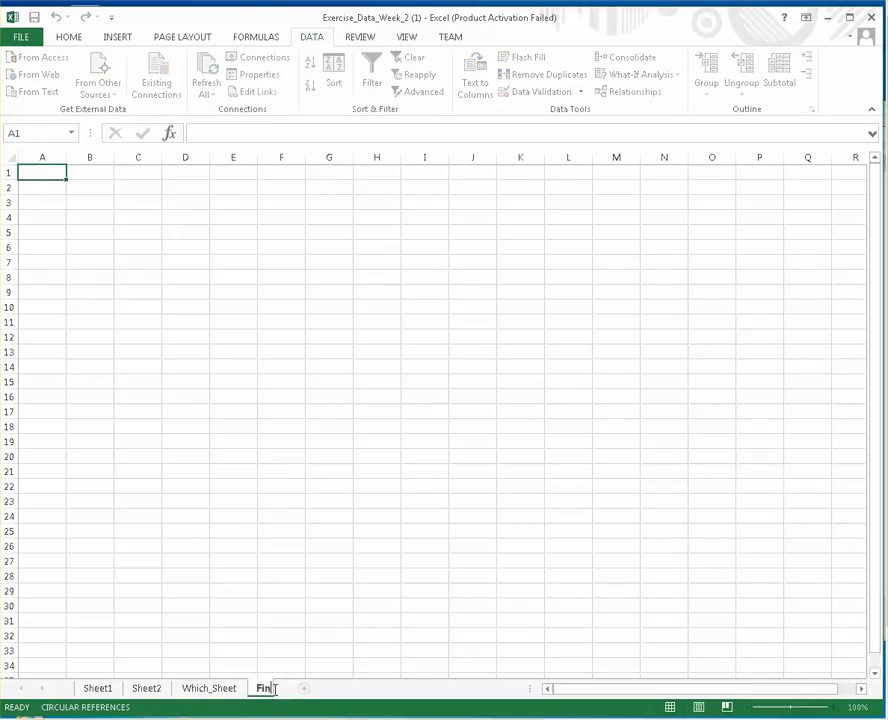
pyautogui.write('_Shee')
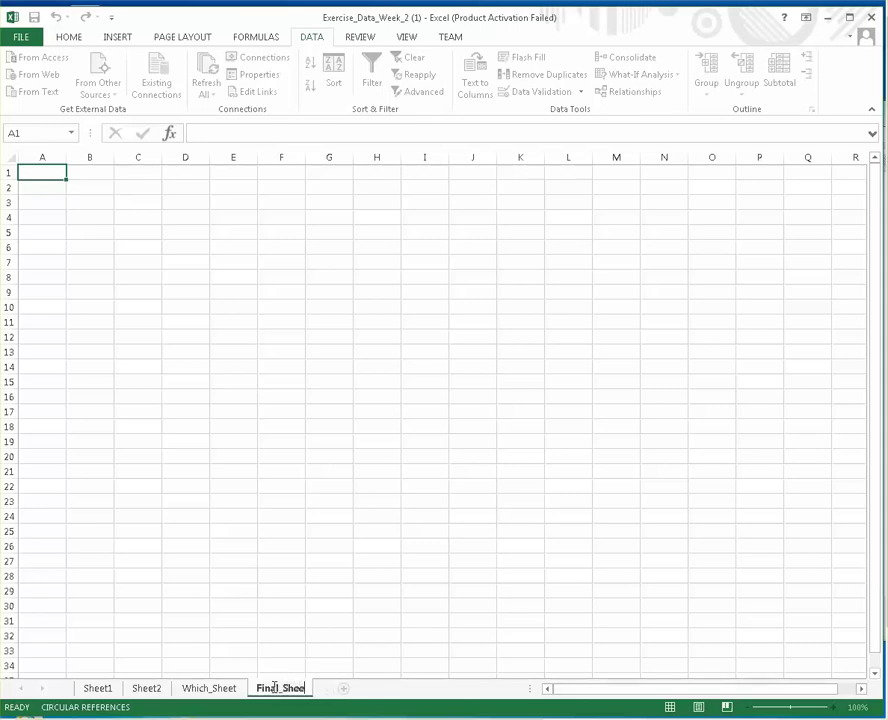
pyautogui.write('t')
pyautogui.press('Return')
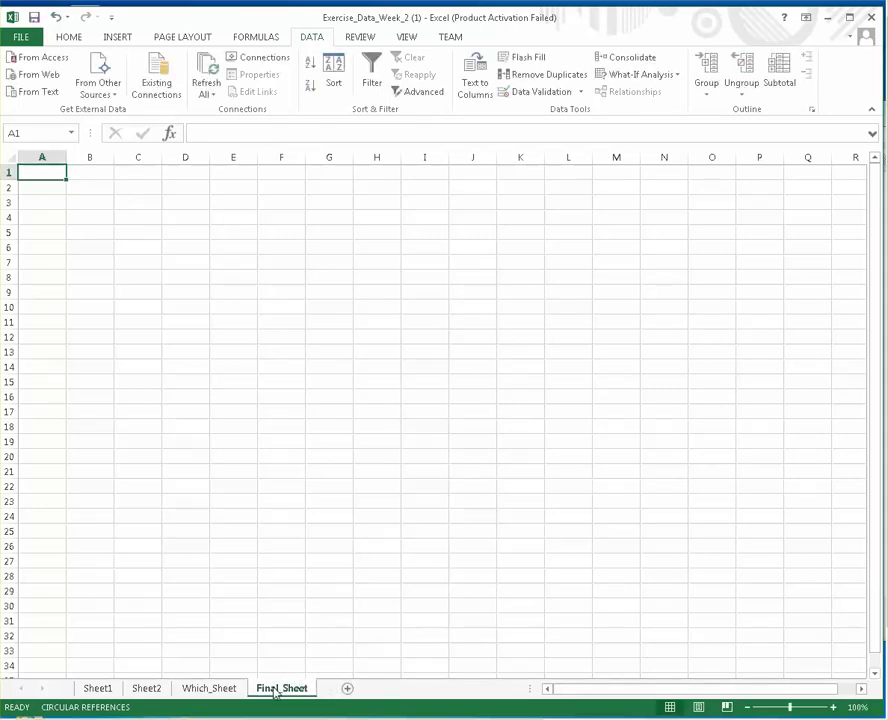
# Type the heading 'Name' in cell A1 of Final_Sheet
pyautogui.click(258, 133)
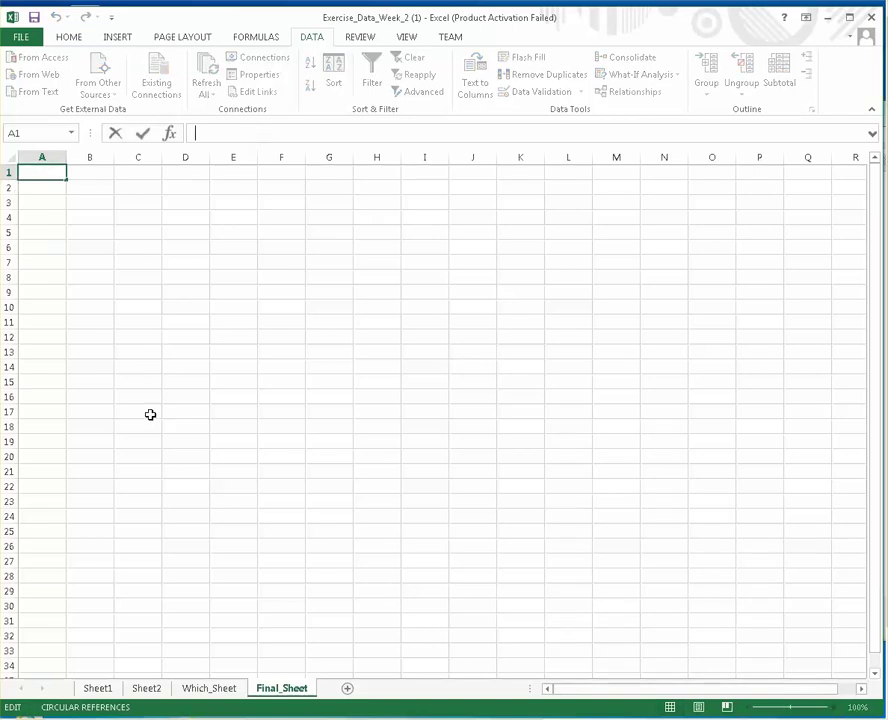
pyautogui.doubleClick(51, 172)
pyautogui.write('NAme')
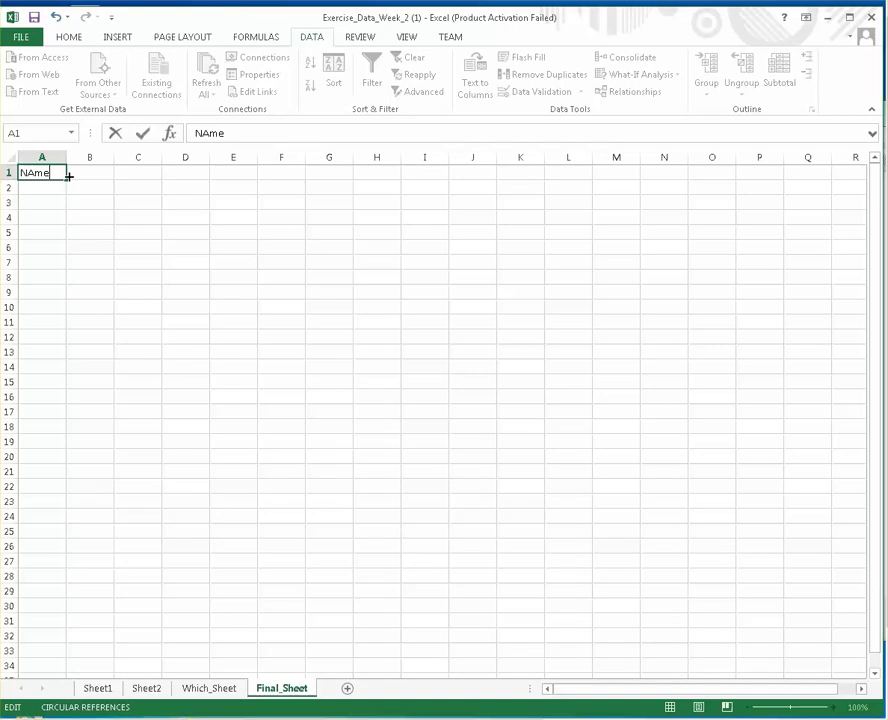
pyautogui.press('BackSpace')
pyautogui.press('BackSpace')
pyautogui.press('BackSpace')
pyautogui.press('BackSpace')
pyautogui.write('M')
pyautogui.press('BackSpace')
pyautogui.write('Name')
pyautogui.click(88, 172)
# Add an 'Email' header in B1, set A2 to =Which_Sheet!A2, and autofit column A
pyautogui.write('Email')
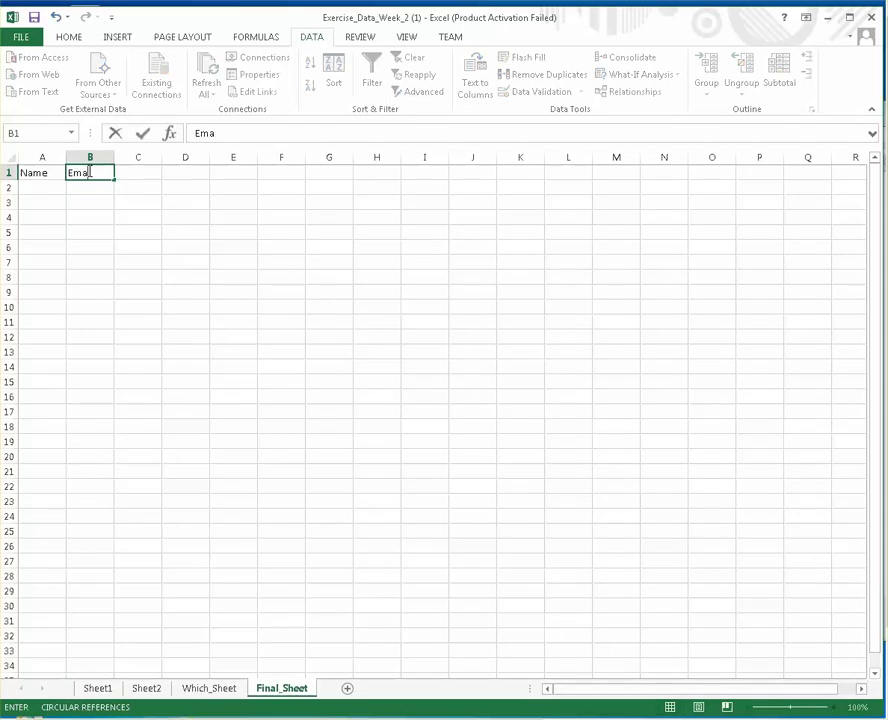
pyautogui.click(48, 188)
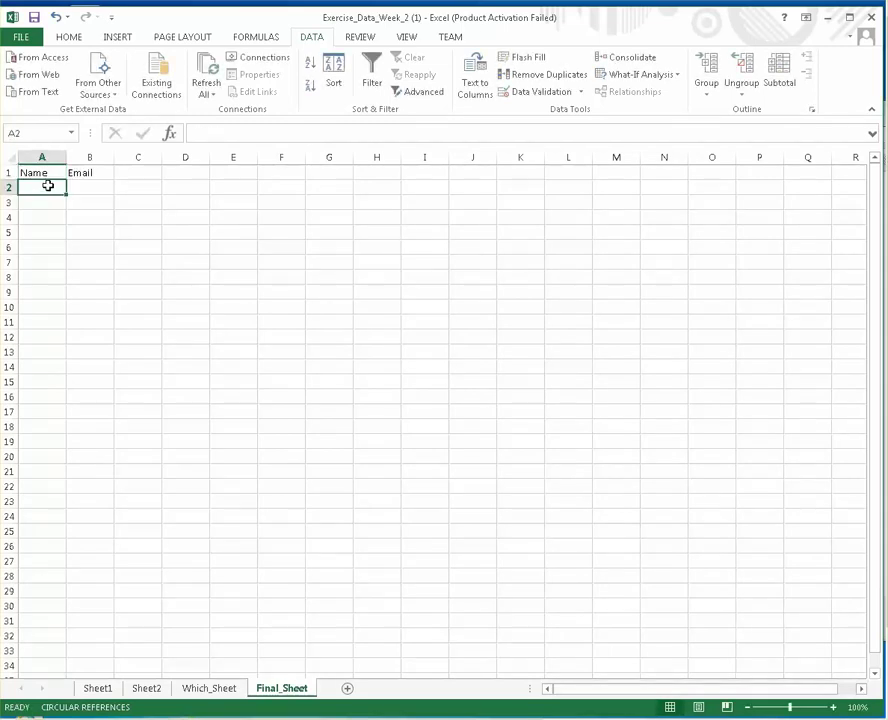
pyautogui.write('=')
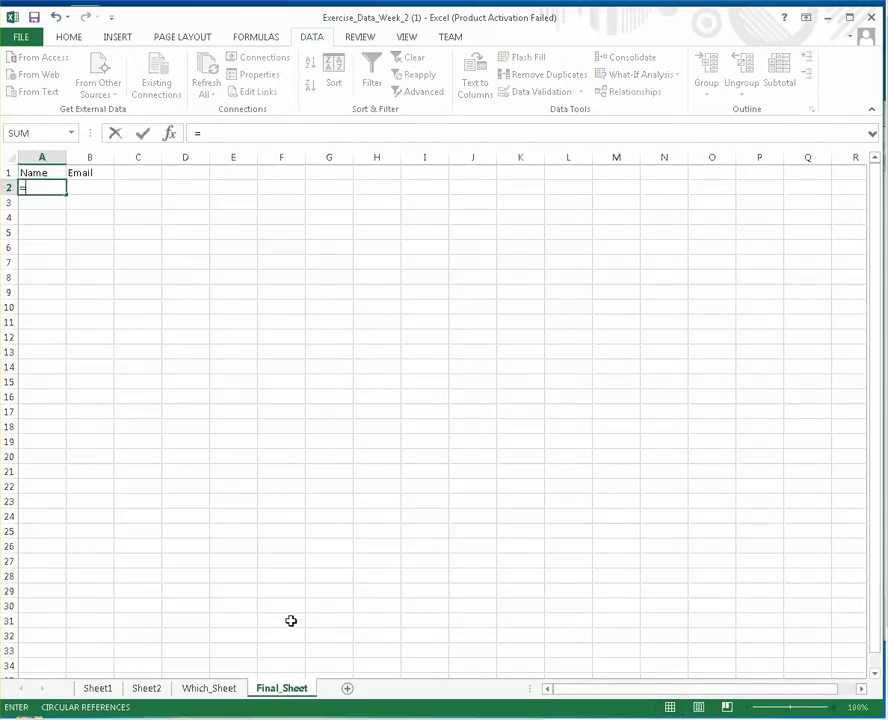
pyautogui.click(221, 692)
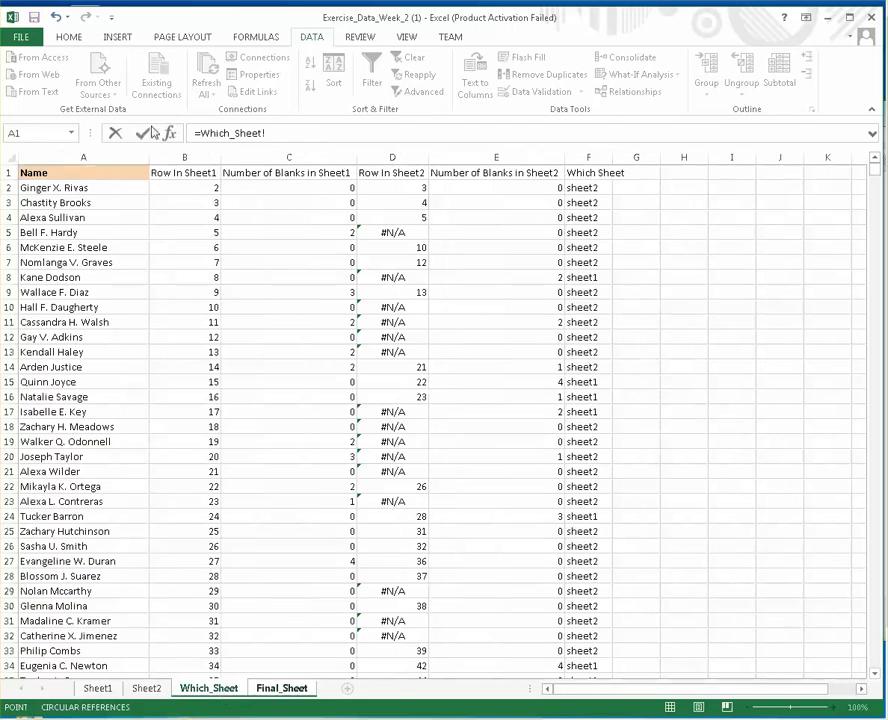
pyautogui.click(100, 188)
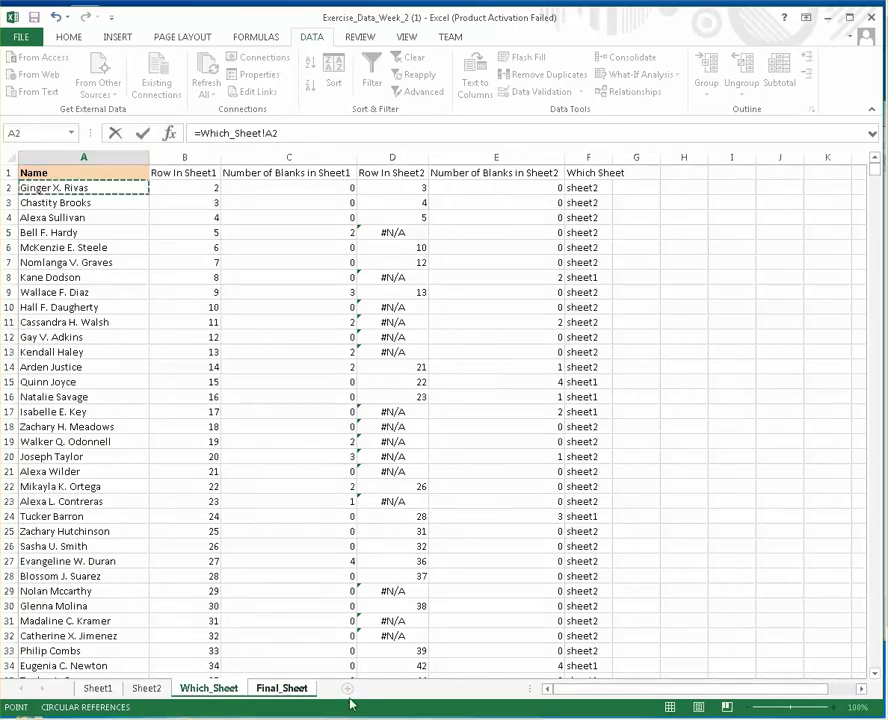
pyautogui.press('Return')
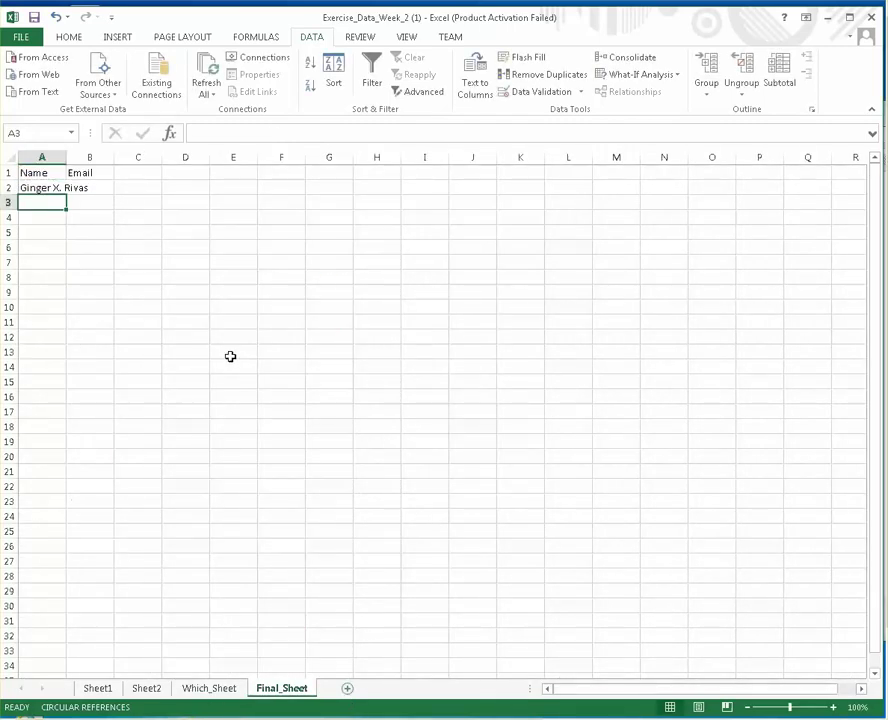
pyautogui.doubleClick(66, 157)
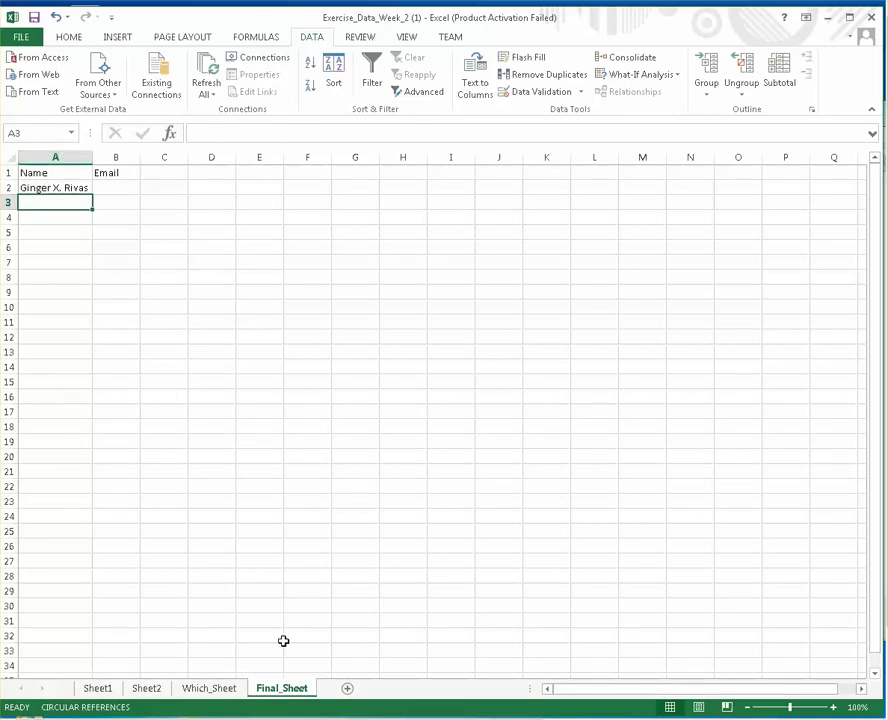
# Check Which_Sheet and Sheet2, then return to Final_Sheet
pyautogui.click(222, 690)
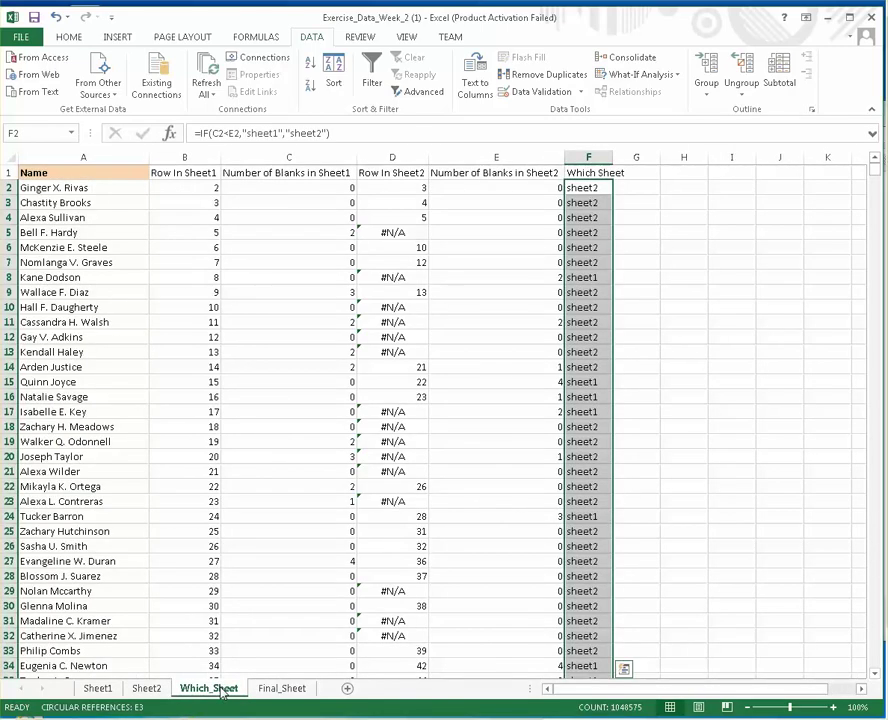
pyautogui.click(146, 690)
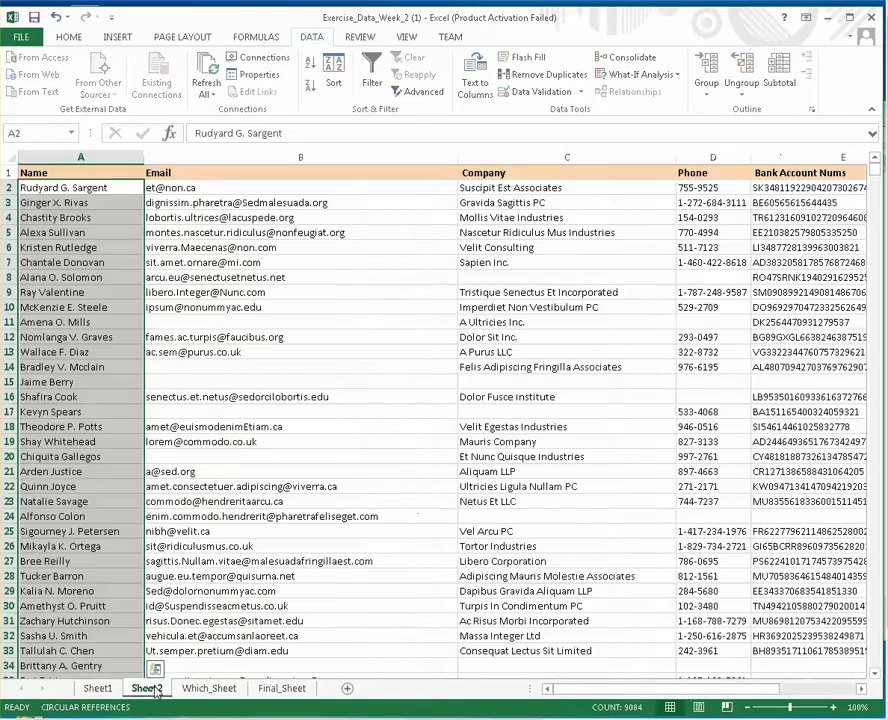
pyautogui.click(284, 689)
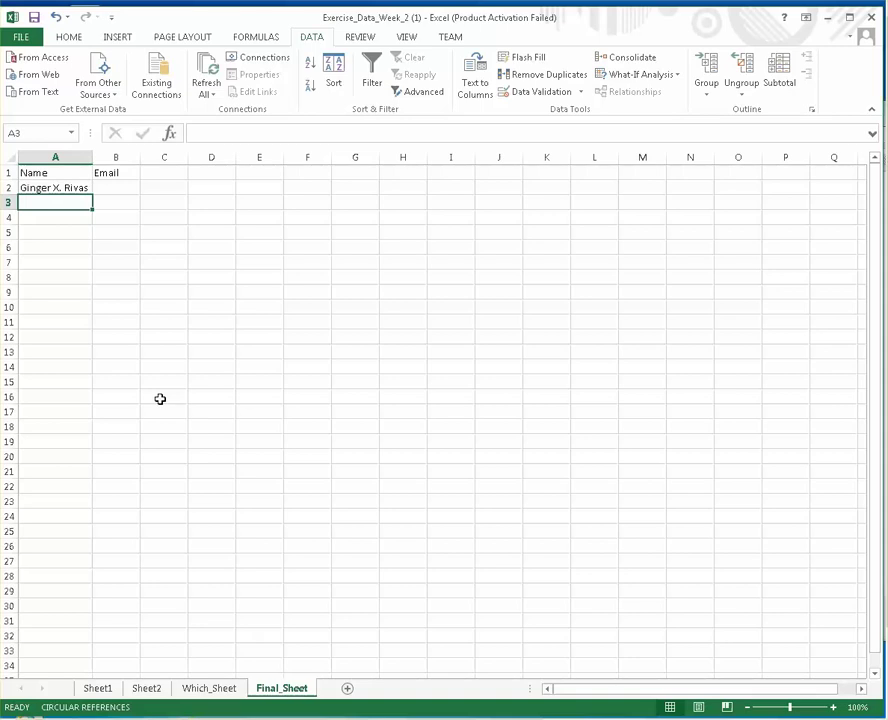
# Enter =VLOOKUP(A2,INDIRECT(VLOOKUP(A2,Which_Sheet!A:F,6,FALSE)&"!A:B"),2,FALSE) in B2
pyautogui.click(108, 188)
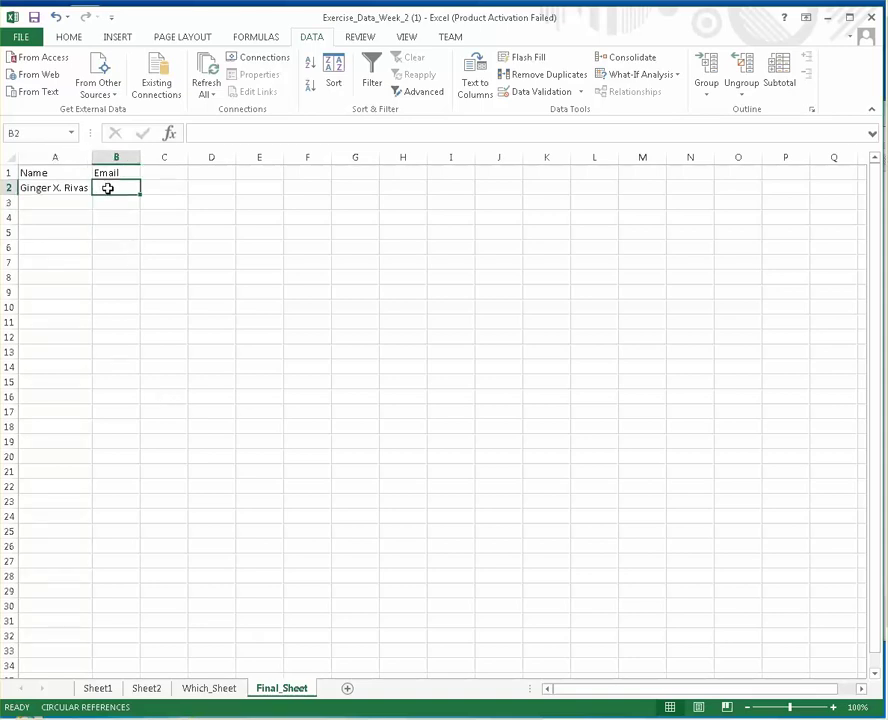
pyautogui.click(214, 128)
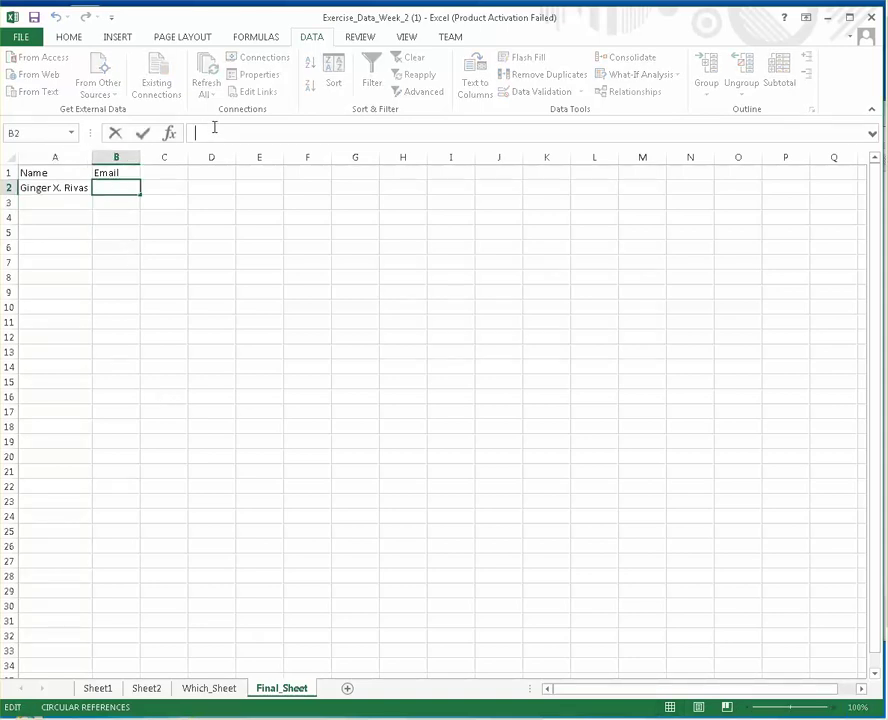
pyautogui.hotkey('ctrl', 'v')
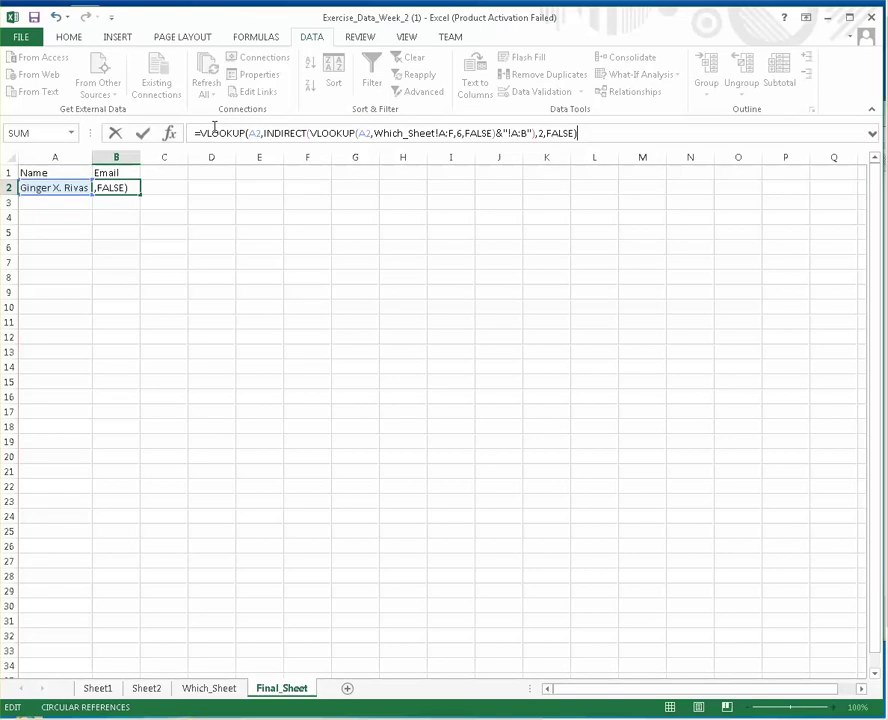
pyautogui.hotkey('ctrl', 'Return')
pyautogui.click(205, 690)
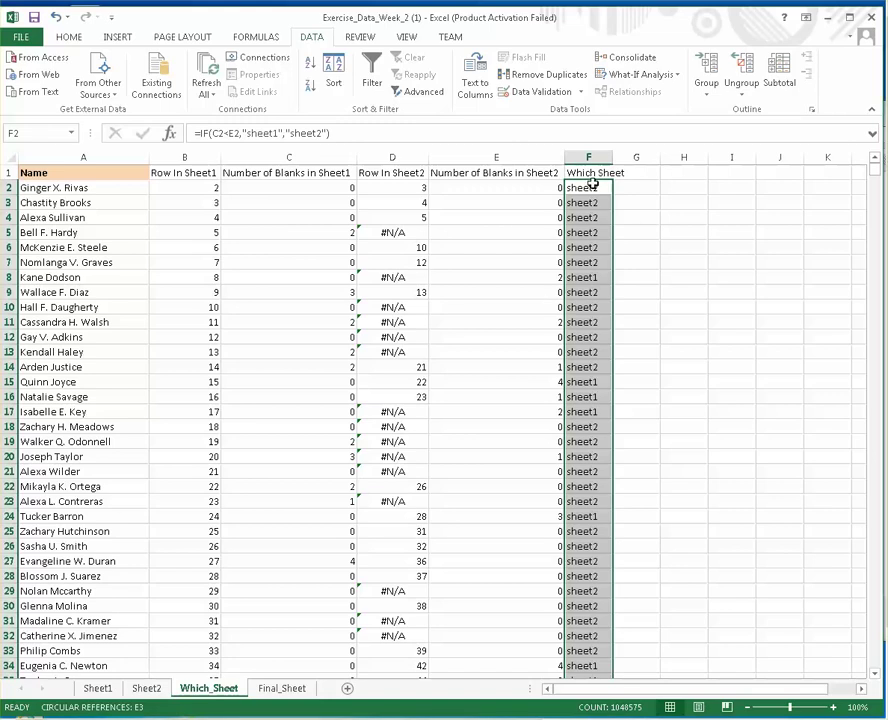
pyautogui.click(314, 690)
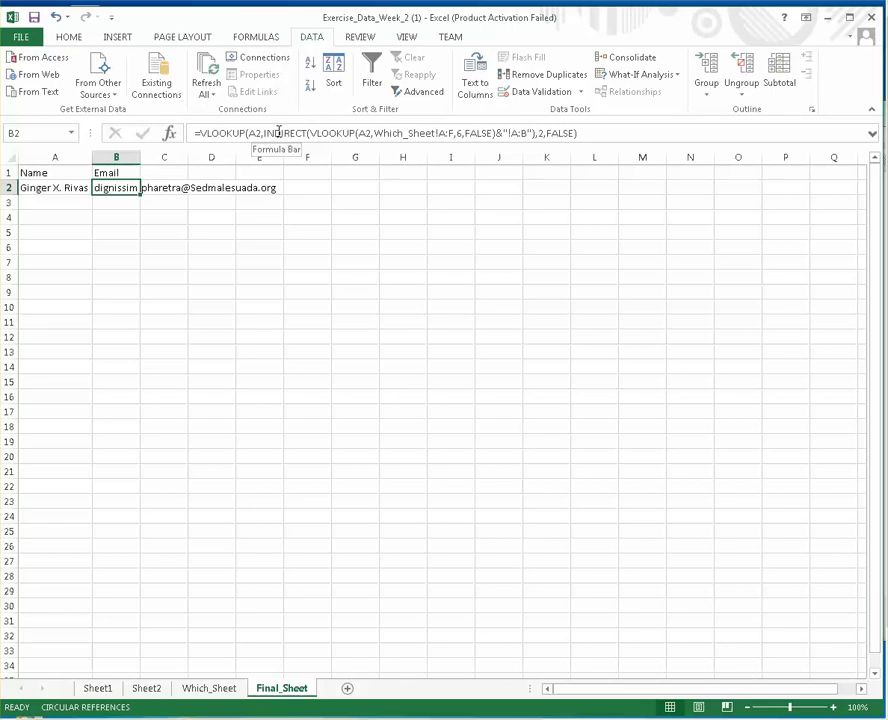
pyautogui.press('Return')
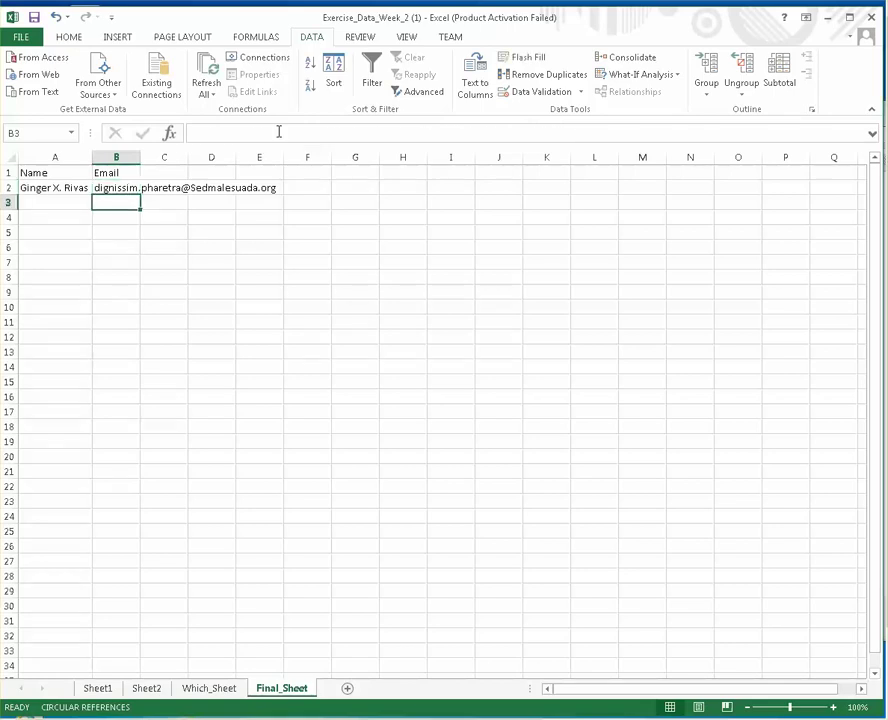
# Autofit column B, copy the A2 name formula down to row 33, and save
pyautogui.doubleClick(140, 155)
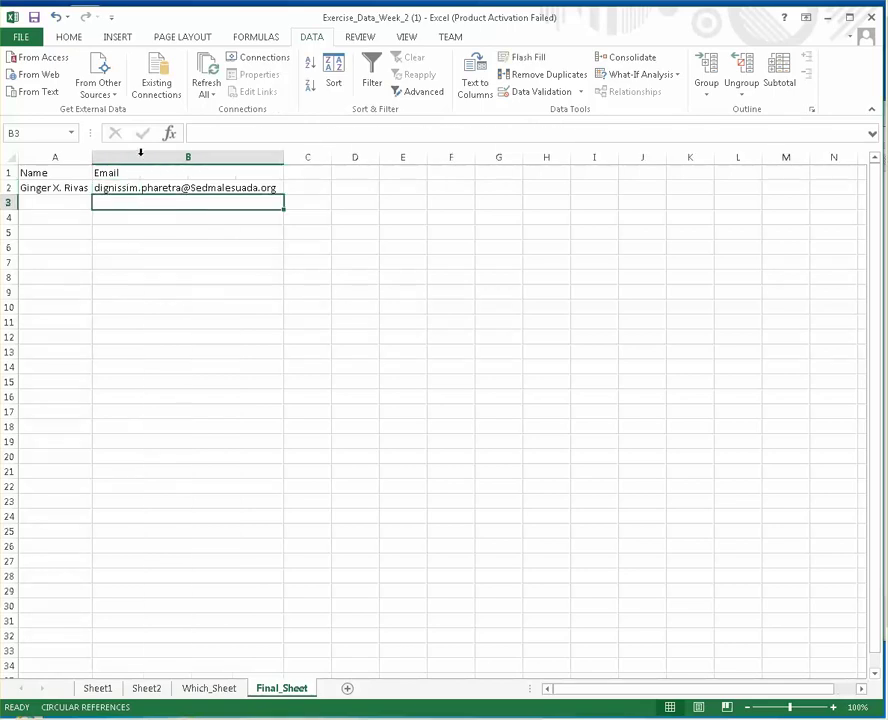
pyautogui.click(72, 187)
pyautogui.moveTo(93, 196); pyautogui.dragTo(93, 654)
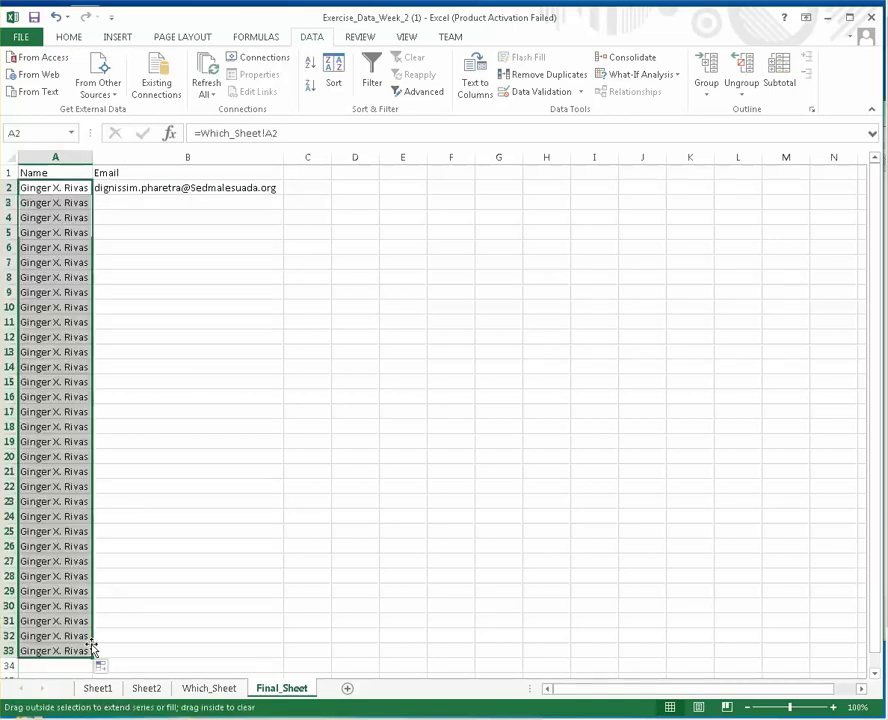
pyautogui.click(61, 187)
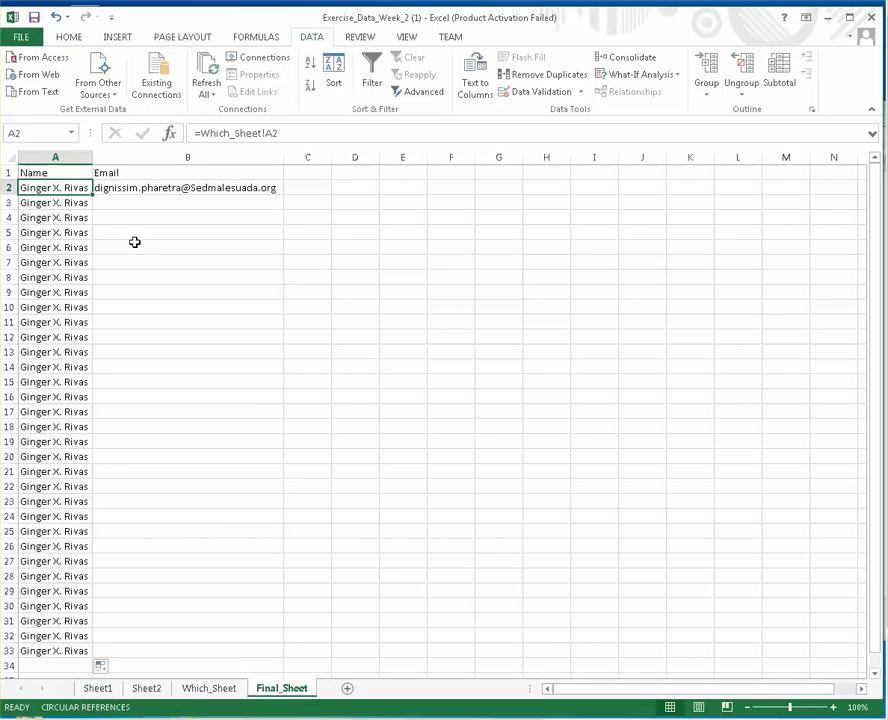
pyautogui.click(33, 17)
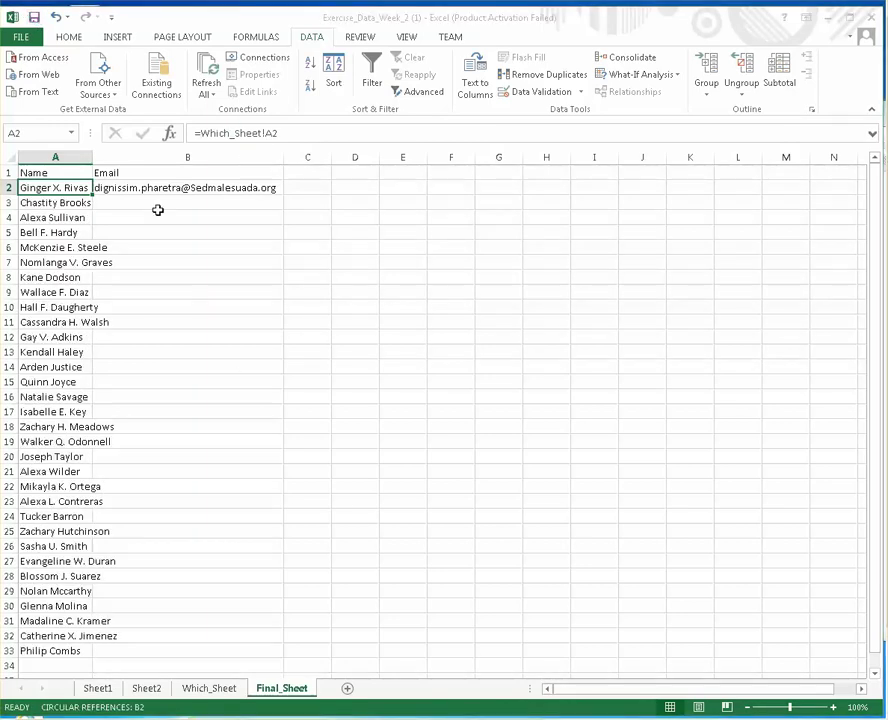
# Autofit column A, fill the B2 email formula down to row 33, and save
pyautogui.moveTo(94, 154); pyautogui.dragTo(95, 154)
pyautogui.doubleClick(94, 154)
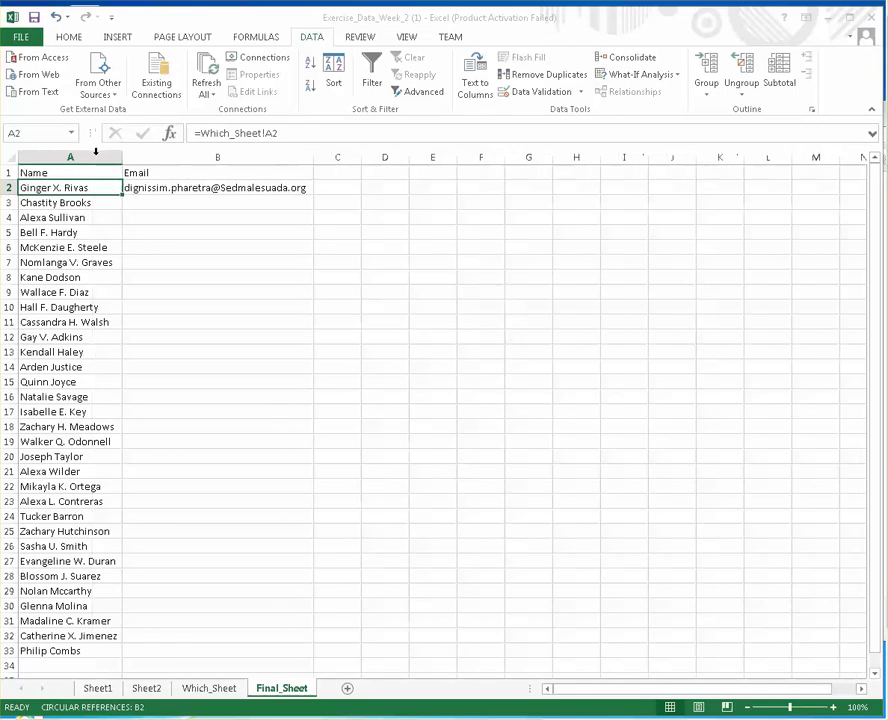
pyautogui.click(310, 190)
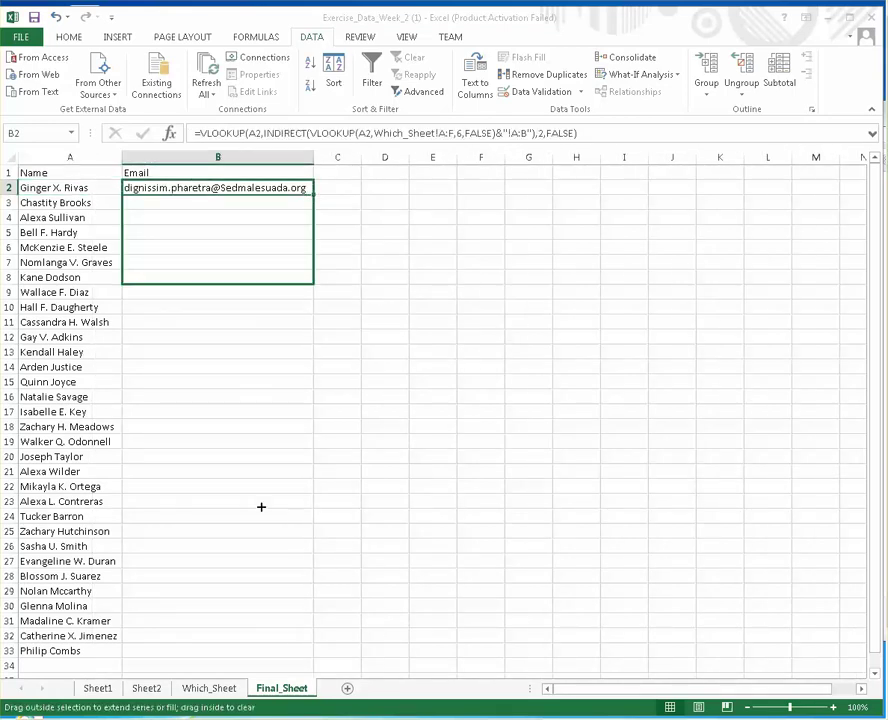
pyautogui.moveTo(261, 507); pyautogui.dragTo(286, 660)
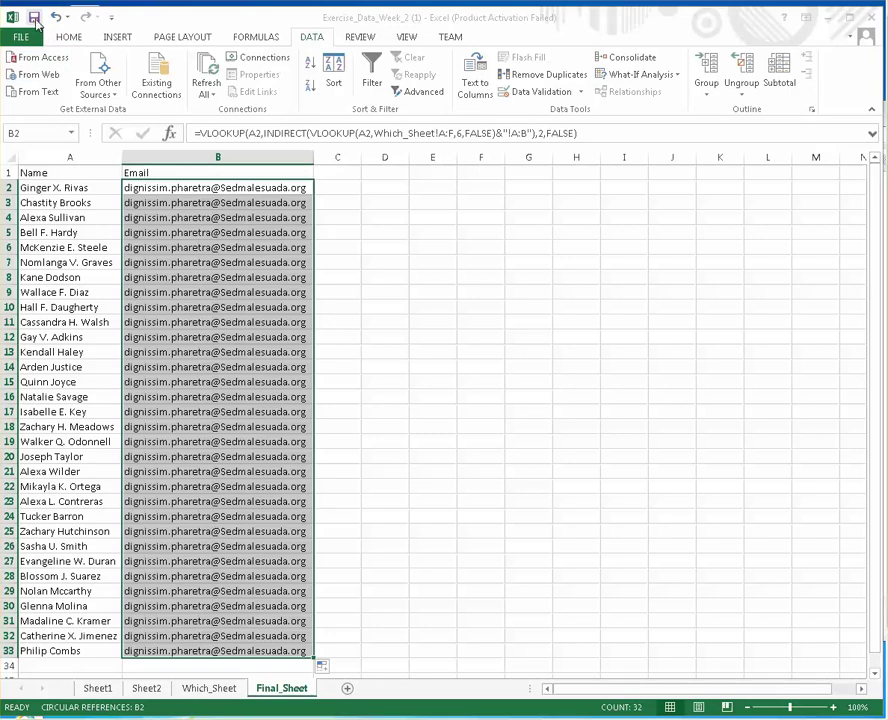
pyautogui.click(34, 18)
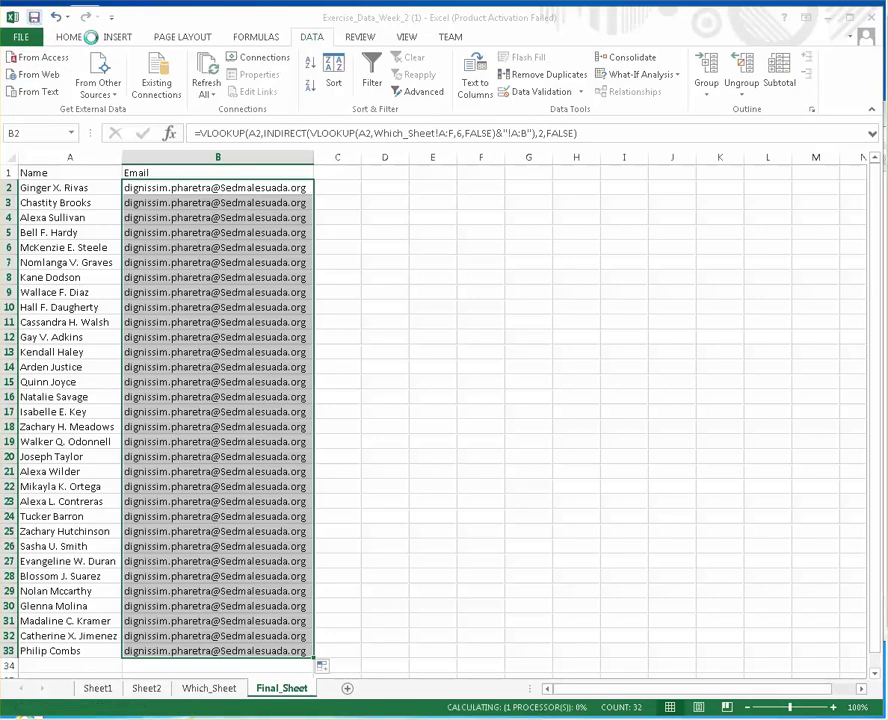